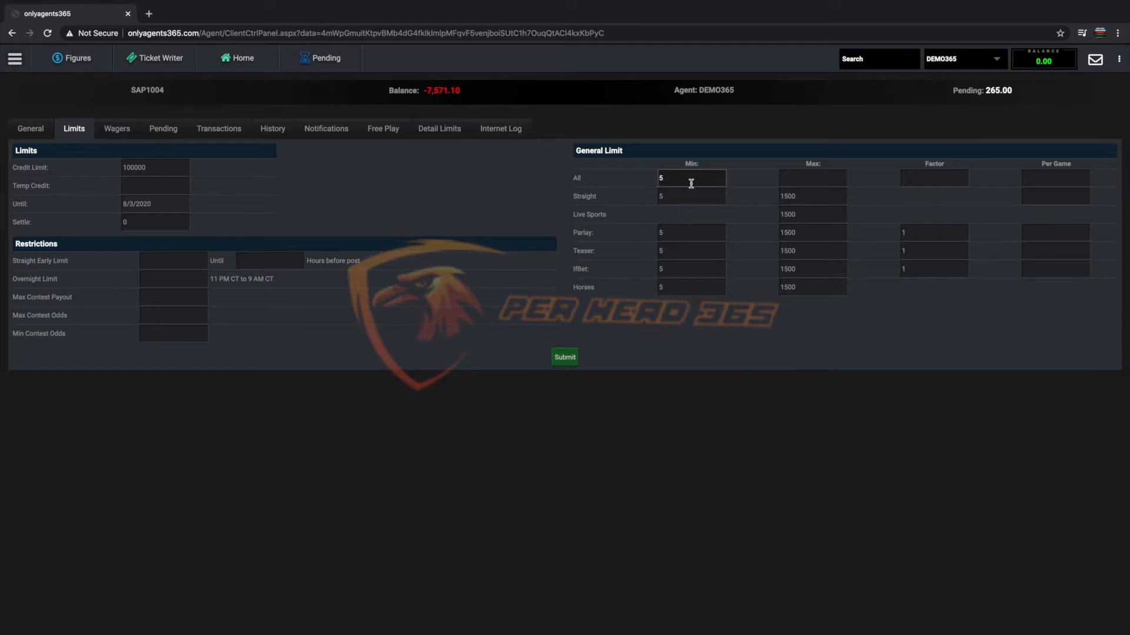
Set the Parlay and Teaser minimum bets to 10, and apply a minimum of 10 to all bet types
double_click(674, 232)
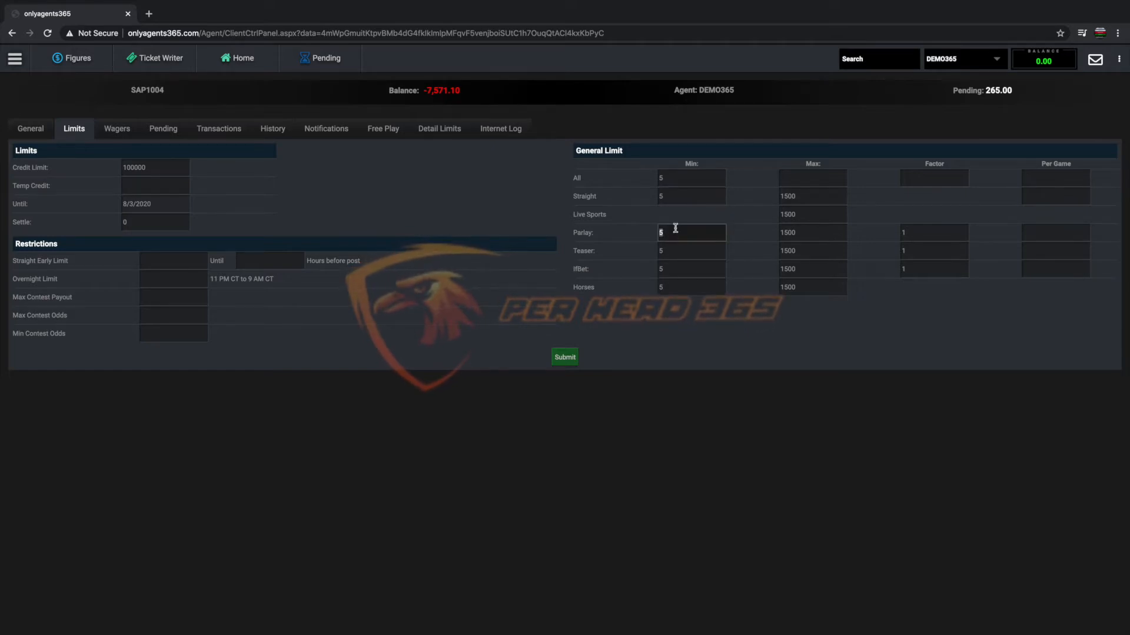
text(10)
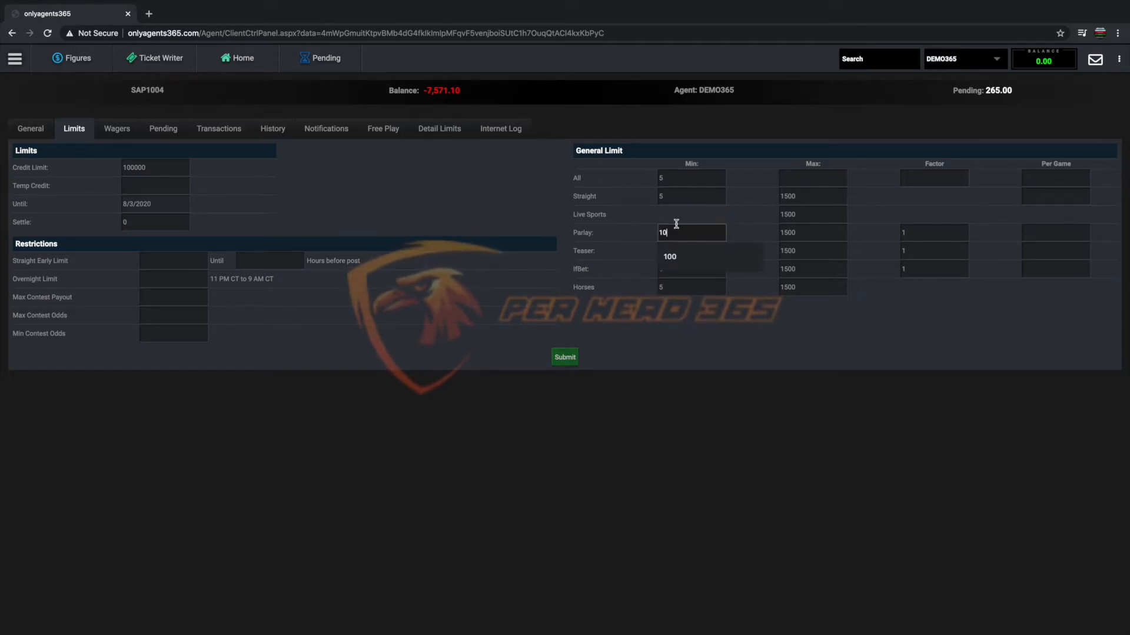
click(652, 249)
double_click(667, 251)
text(10)
click(632, 232)
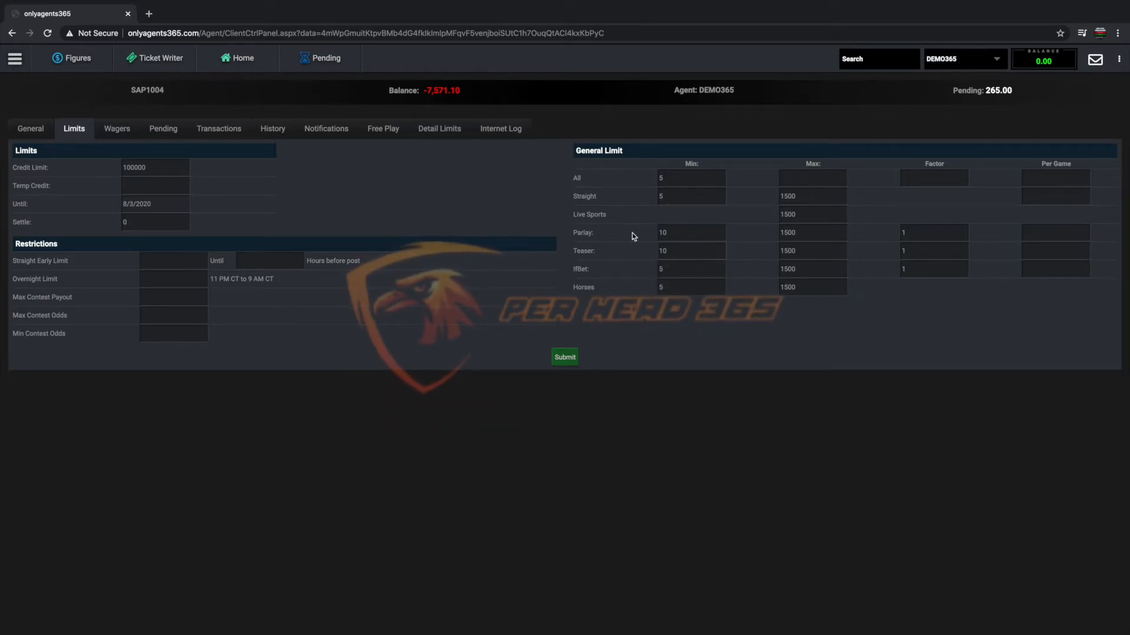
double_click(674, 179)
text(10)
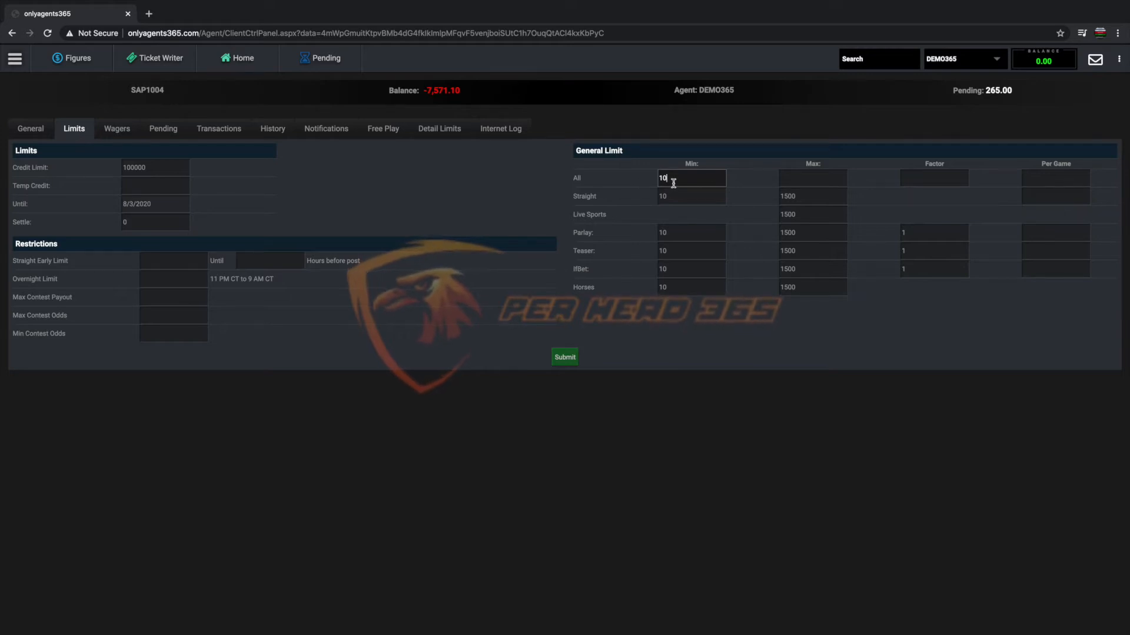
Apply a minimum bet of 5 to all bet types in the general limits
drag(675, 181, 613, 175)
text(5)
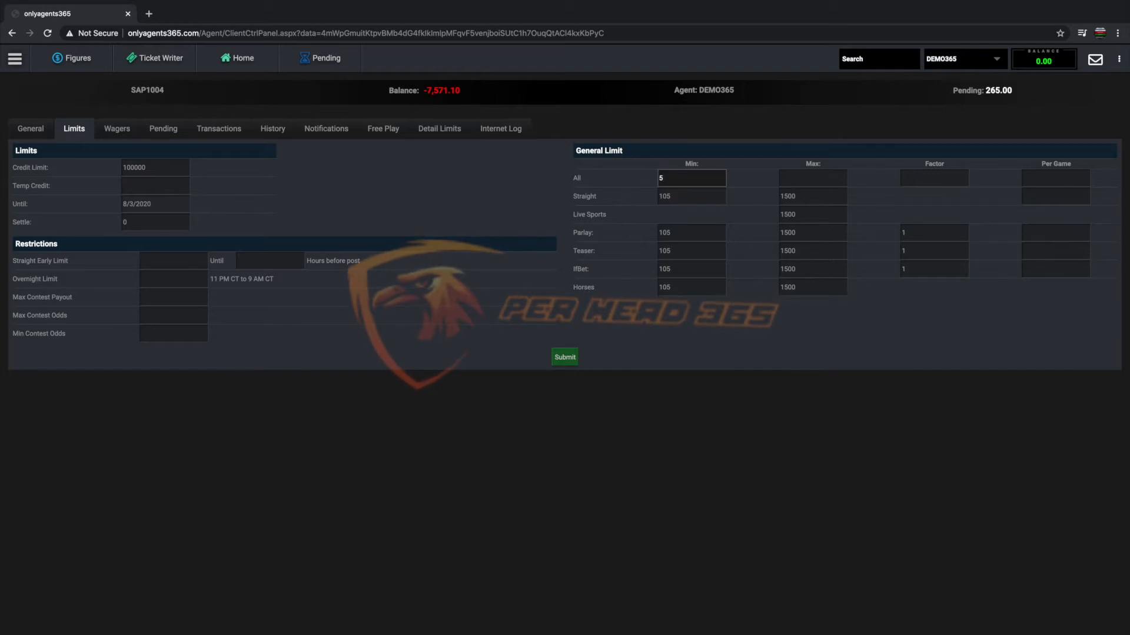
drag(677, 178, 581, 175)
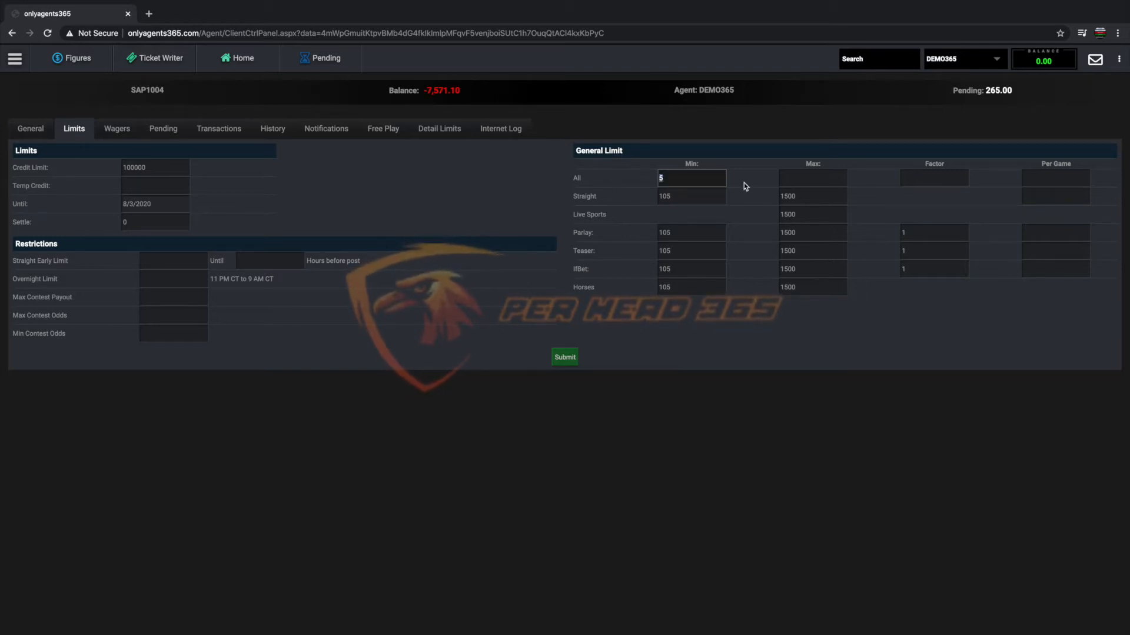
text(10)
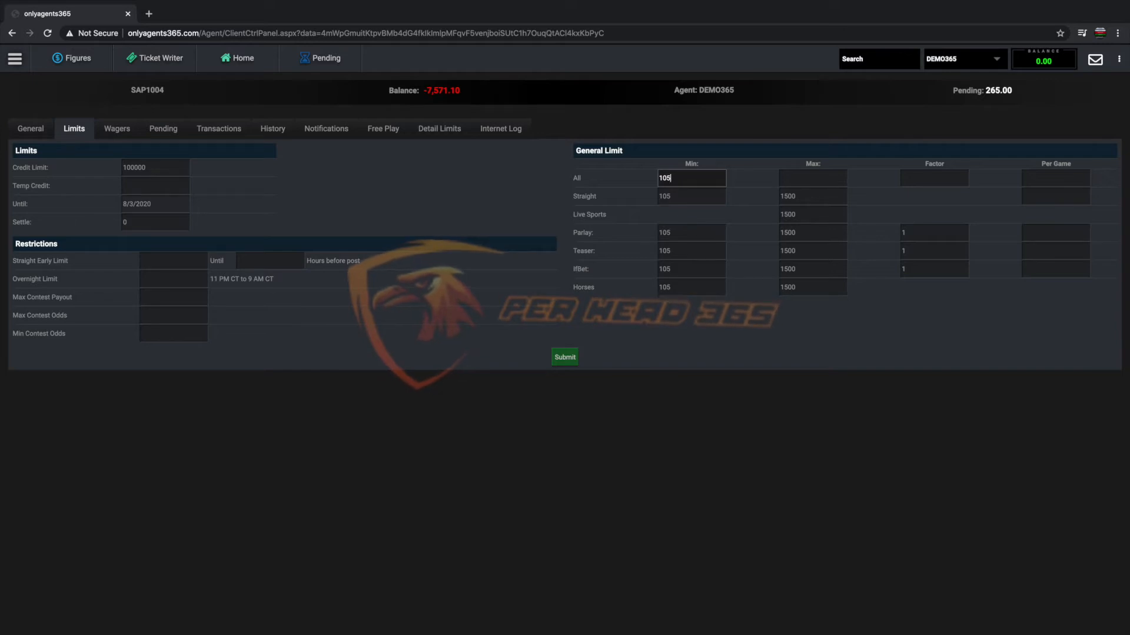
drag(681, 179, 582, 176)
text(5)
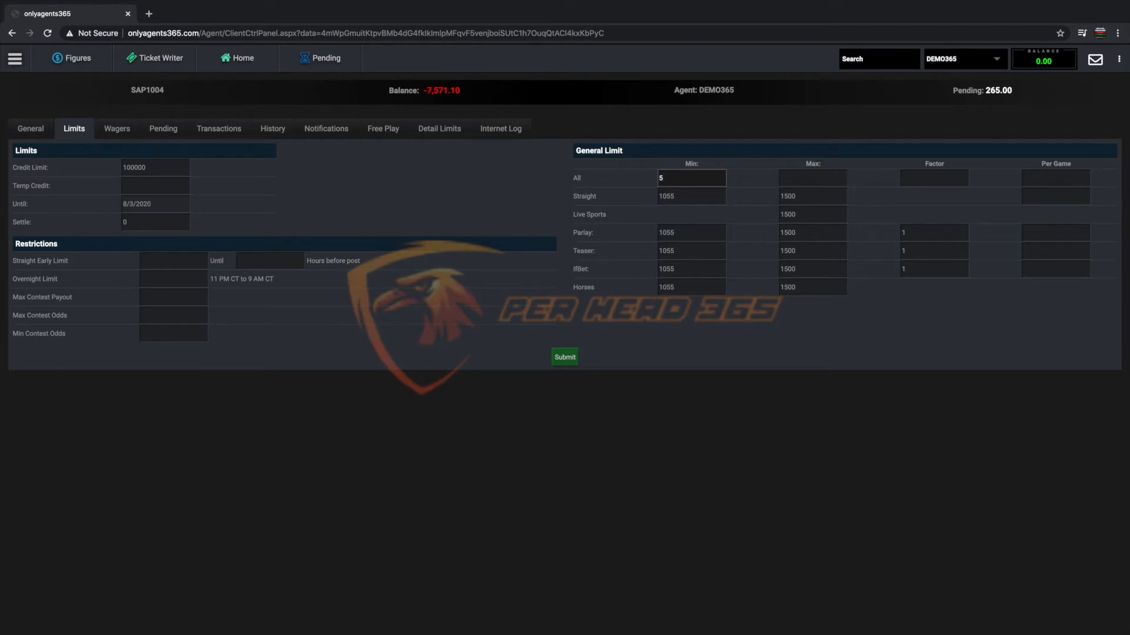
drag(682, 179, 511, 171)
text(5)
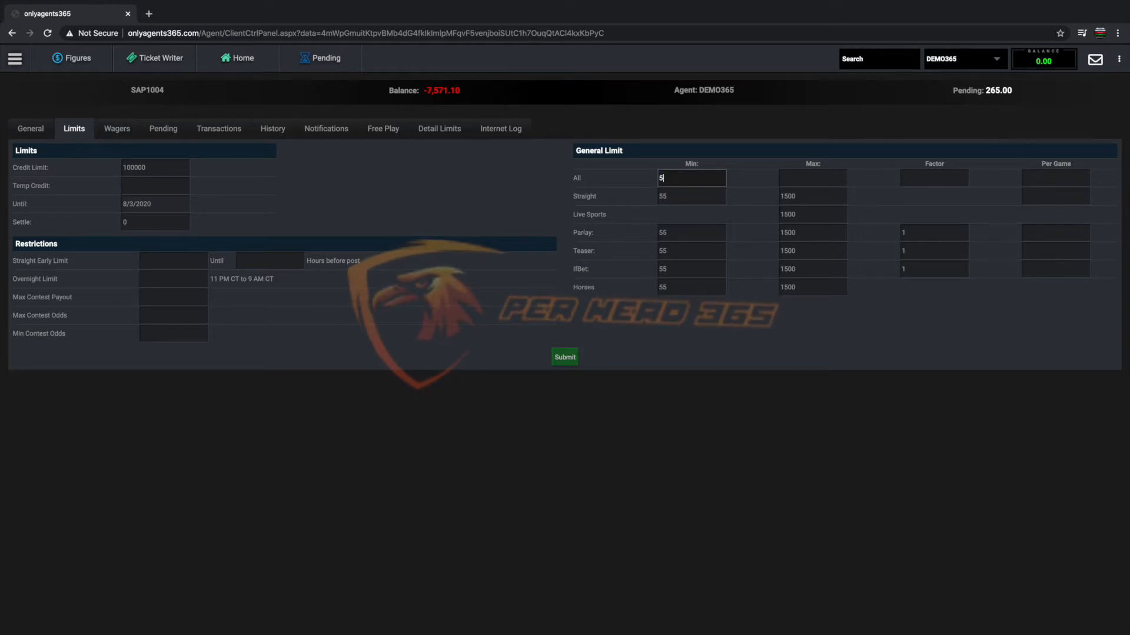
text(55)
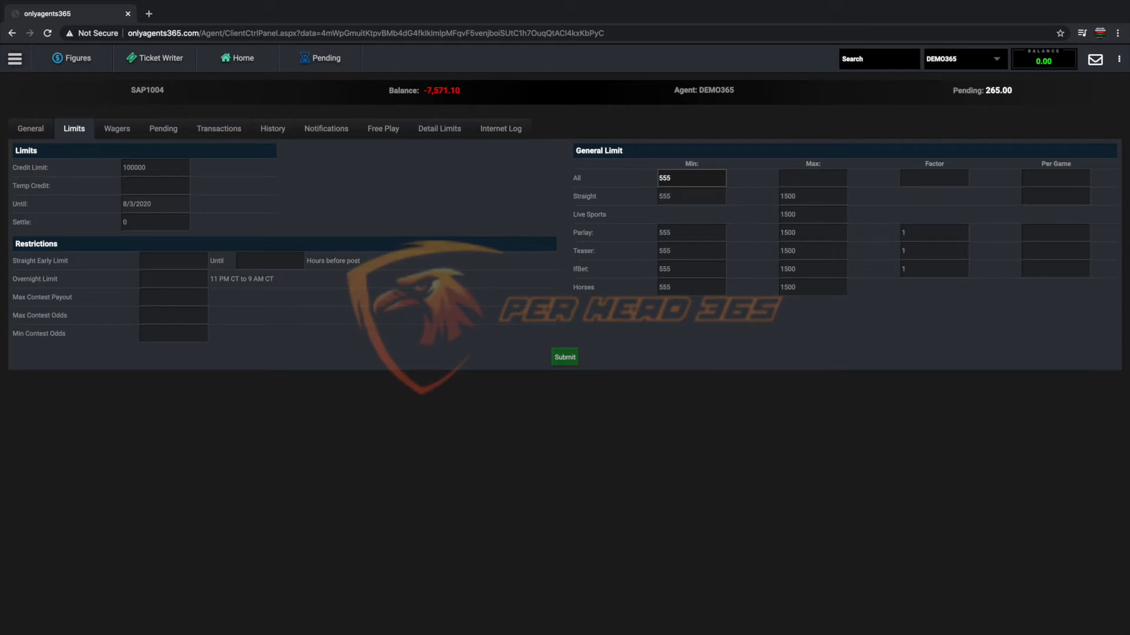
key(BackSpace)
key(BackSpace)
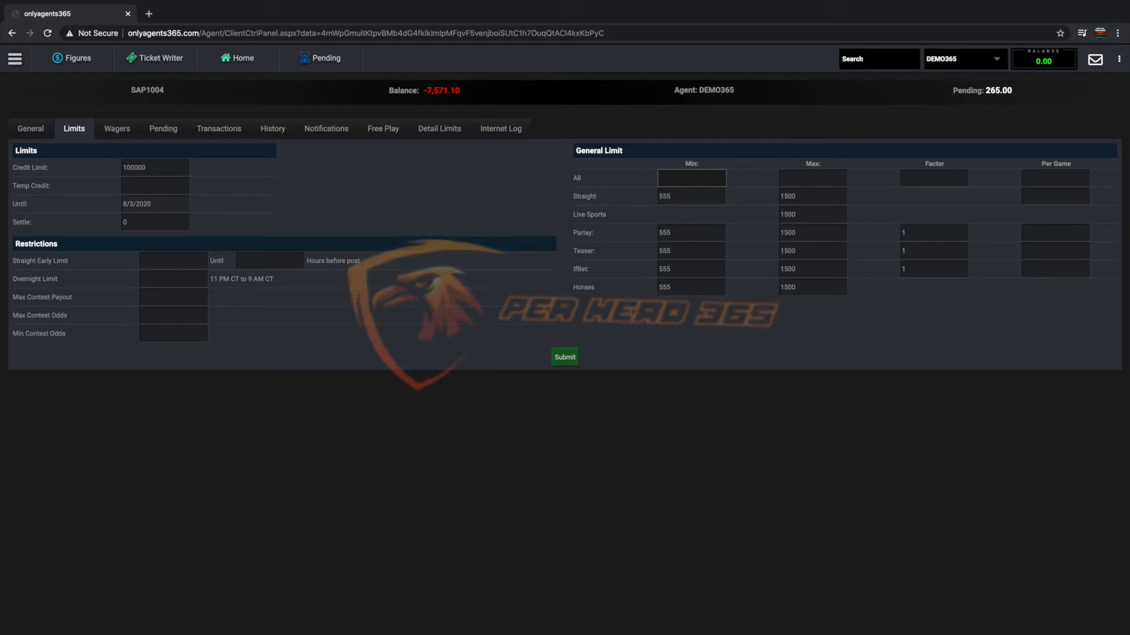
text(5)
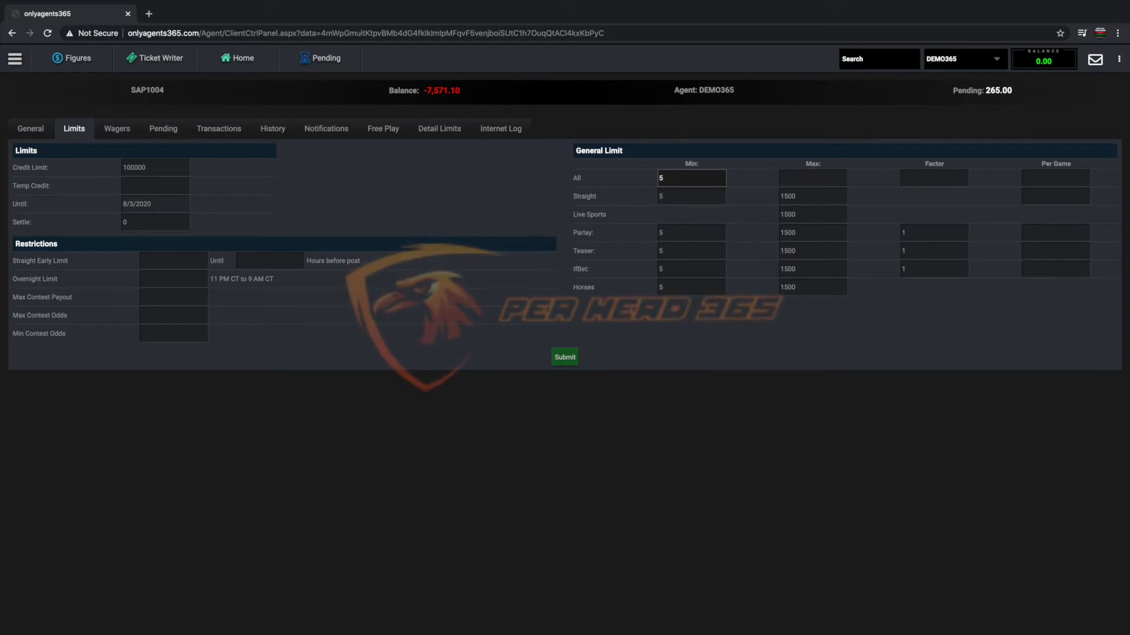
click(742, 245)
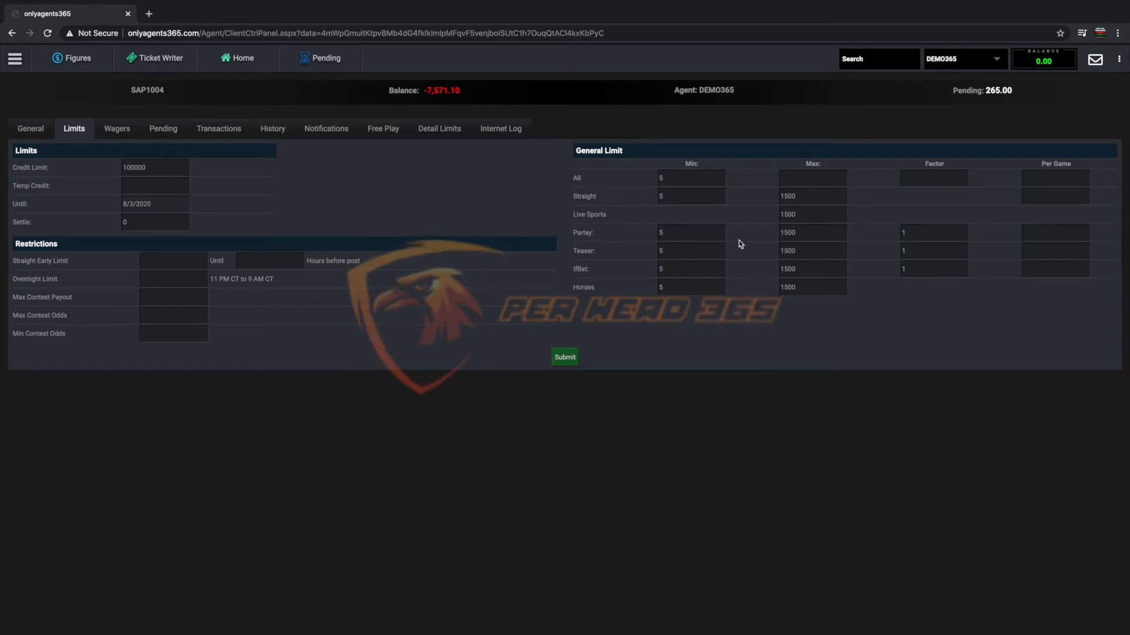
Set the maximum bet for all bet types to 1000
double_click(691, 163)
click(730, 172)
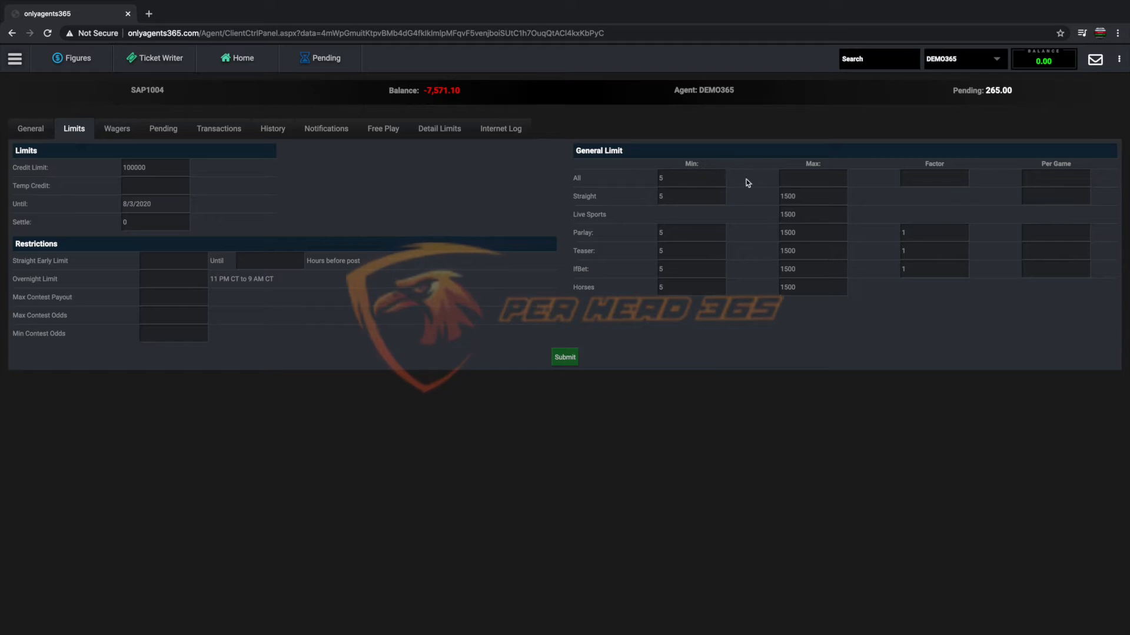
click(800, 181)
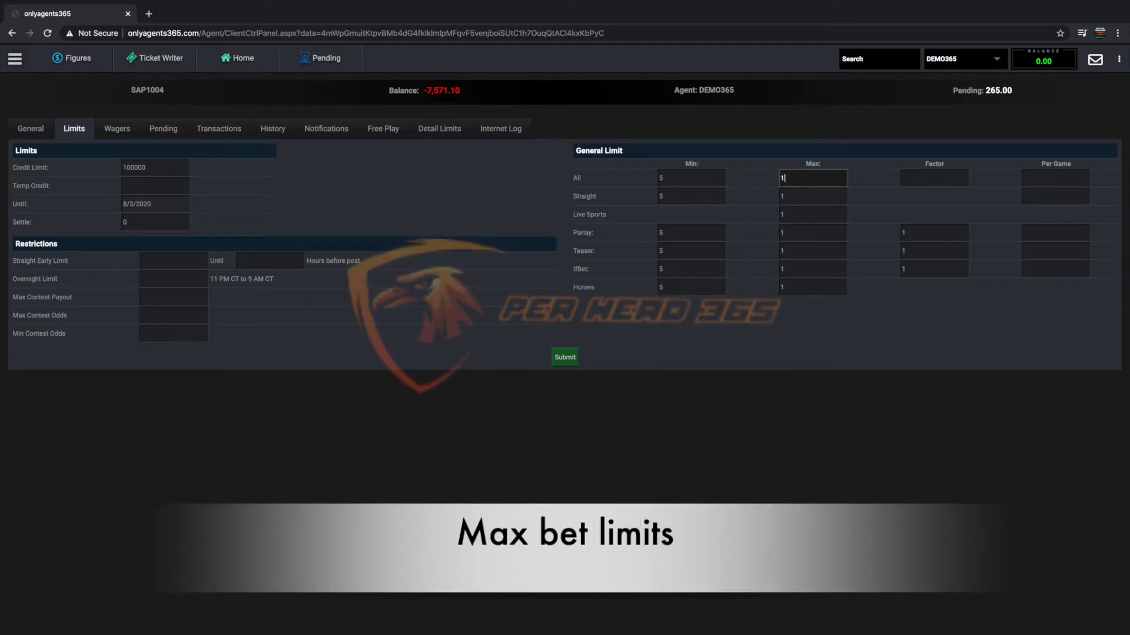
text(1000)
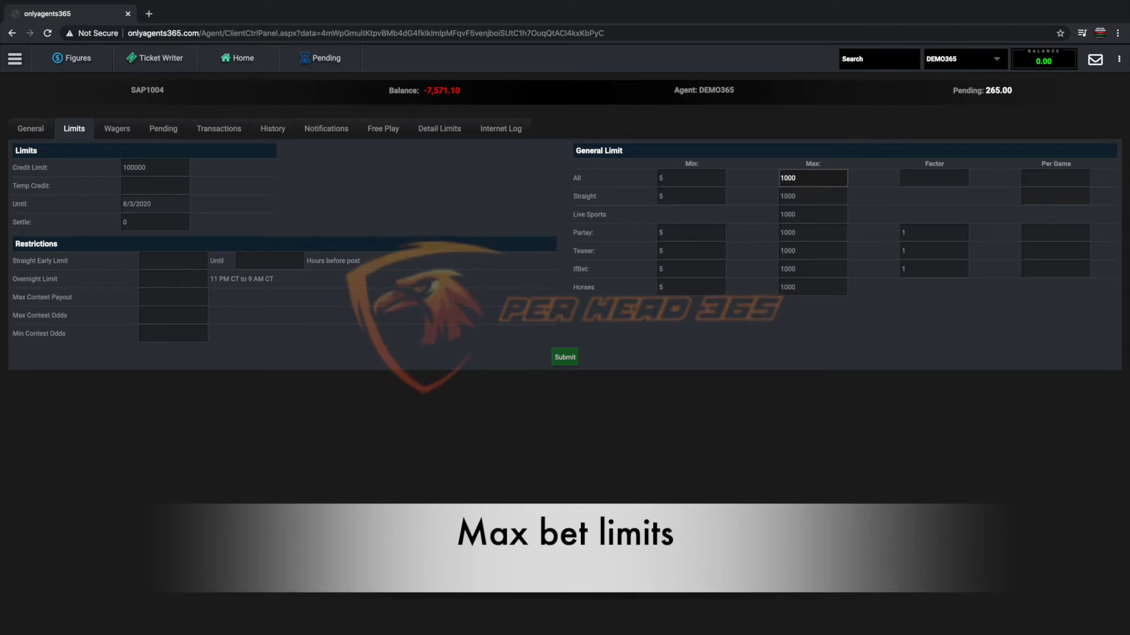
Set the maximum bet to 1500 for Parlay and 2000 for Teaser
click(814, 235)
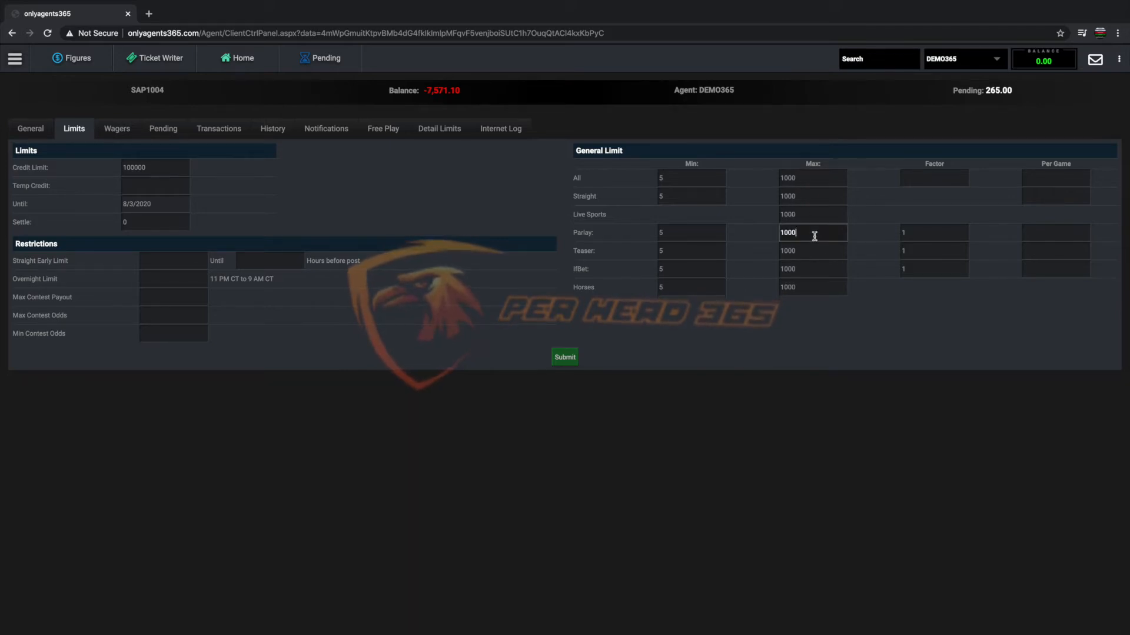
drag(816, 236, 748, 233)
text(1500)
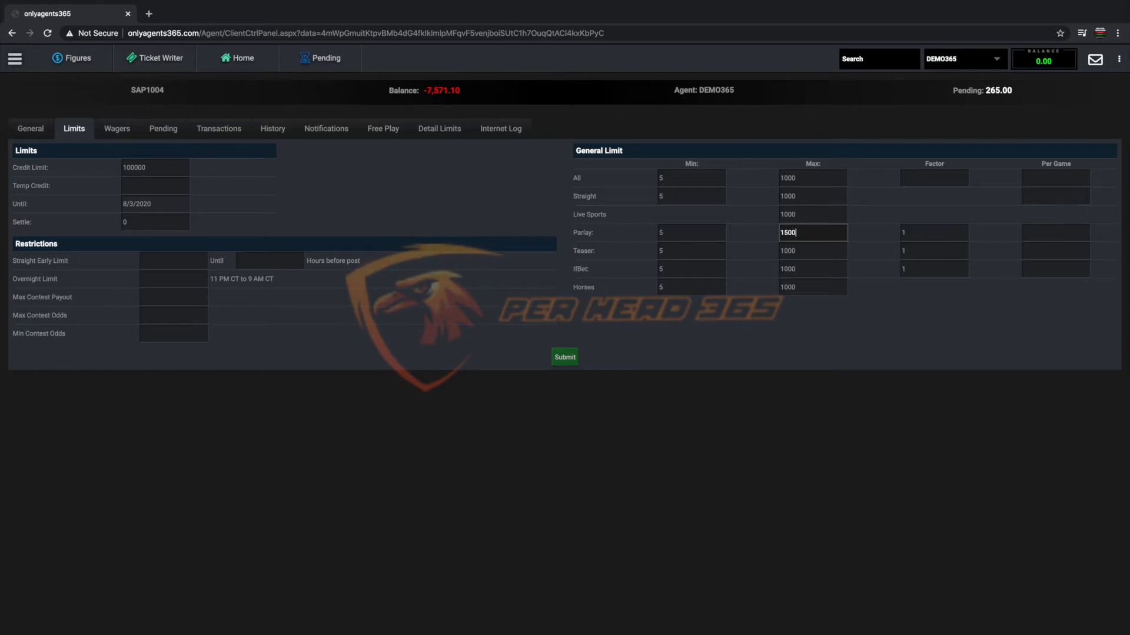
key(Tab)
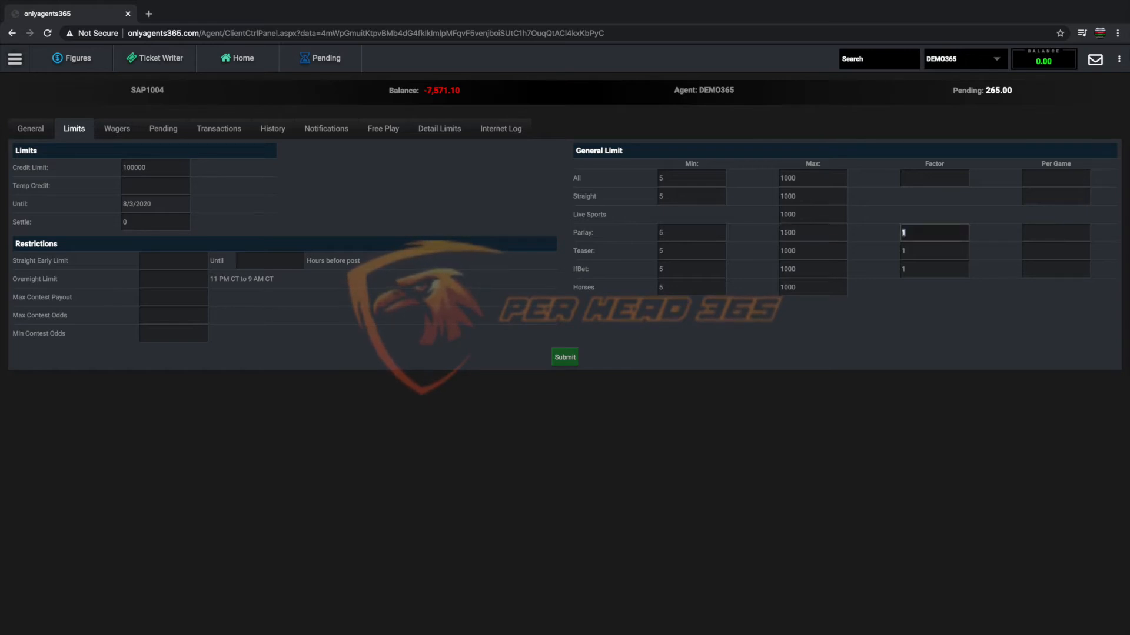
double_click(806, 252)
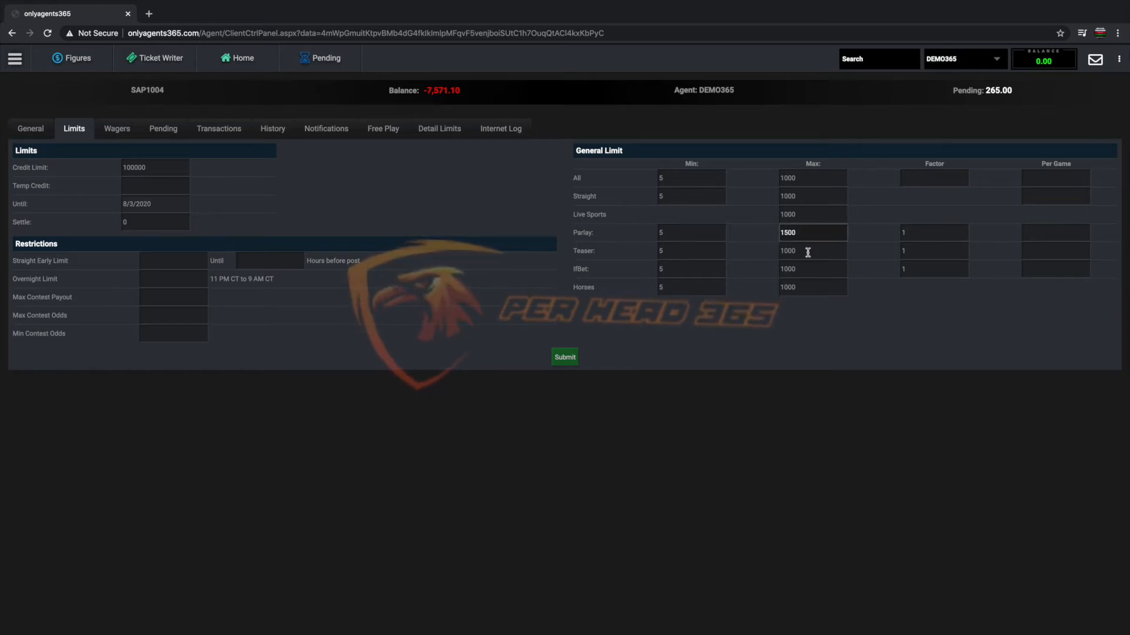
text(2000)
key(Tab)
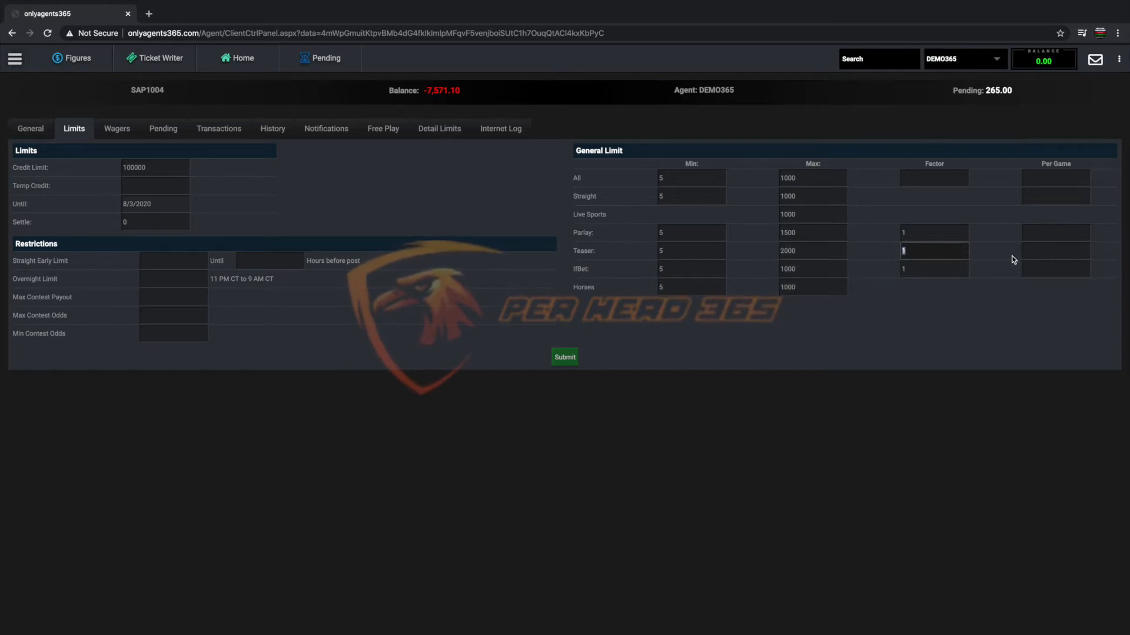
click(824, 252)
Reapply a maximum of 1000 to all bet types and check the individual maximums down to Horses
double_click(806, 178)
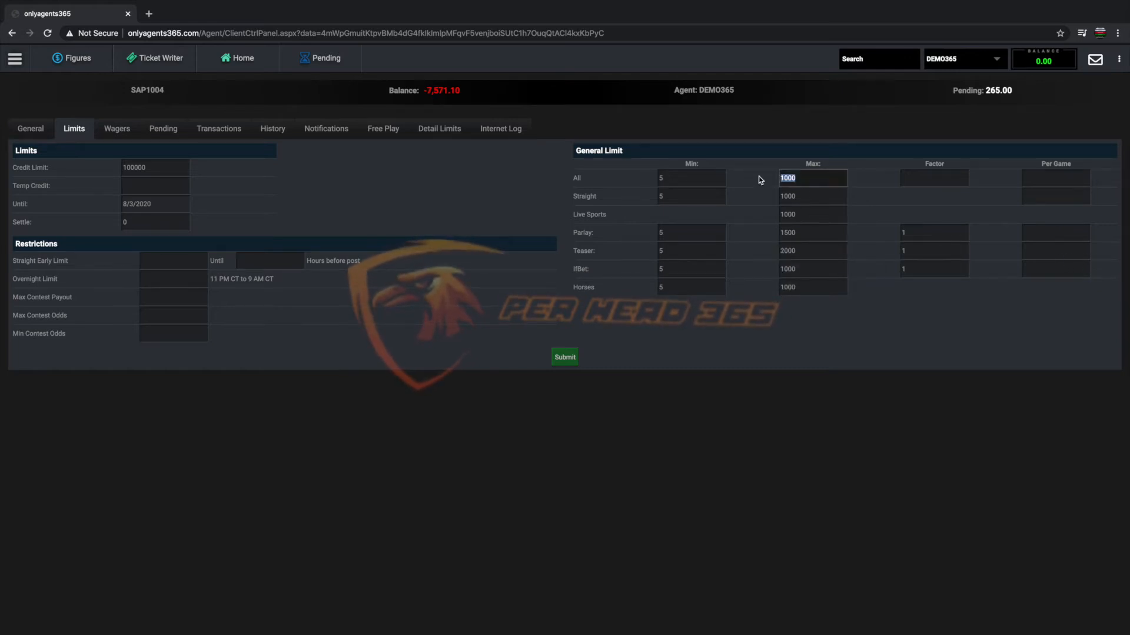
text(100)
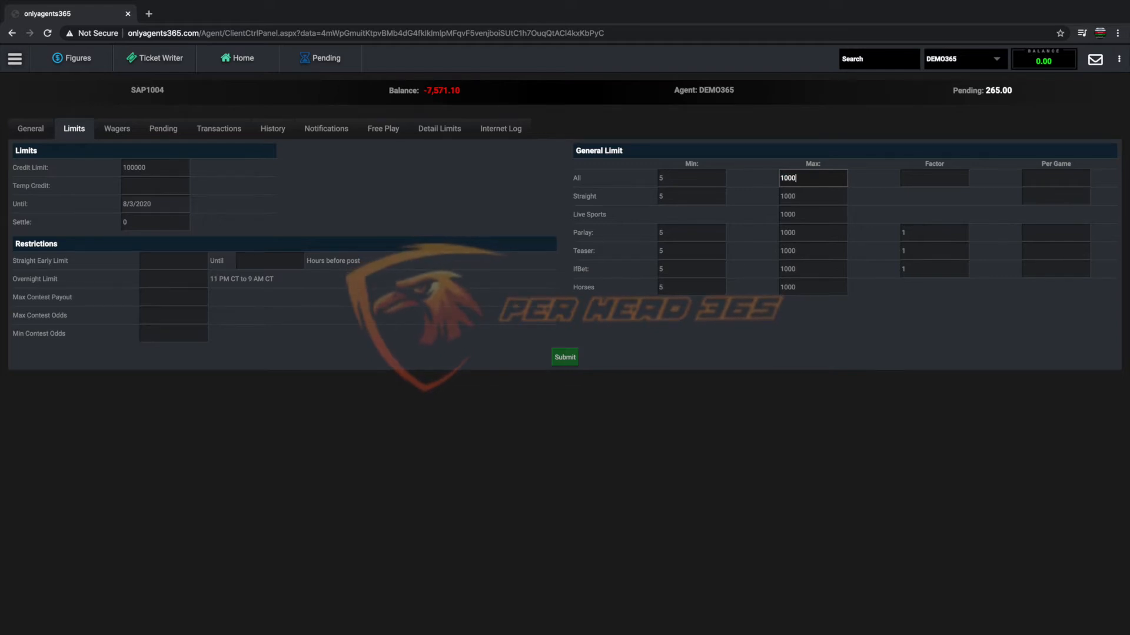
key(Tab)
click(801, 218)
click(807, 248)
click(804, 269)
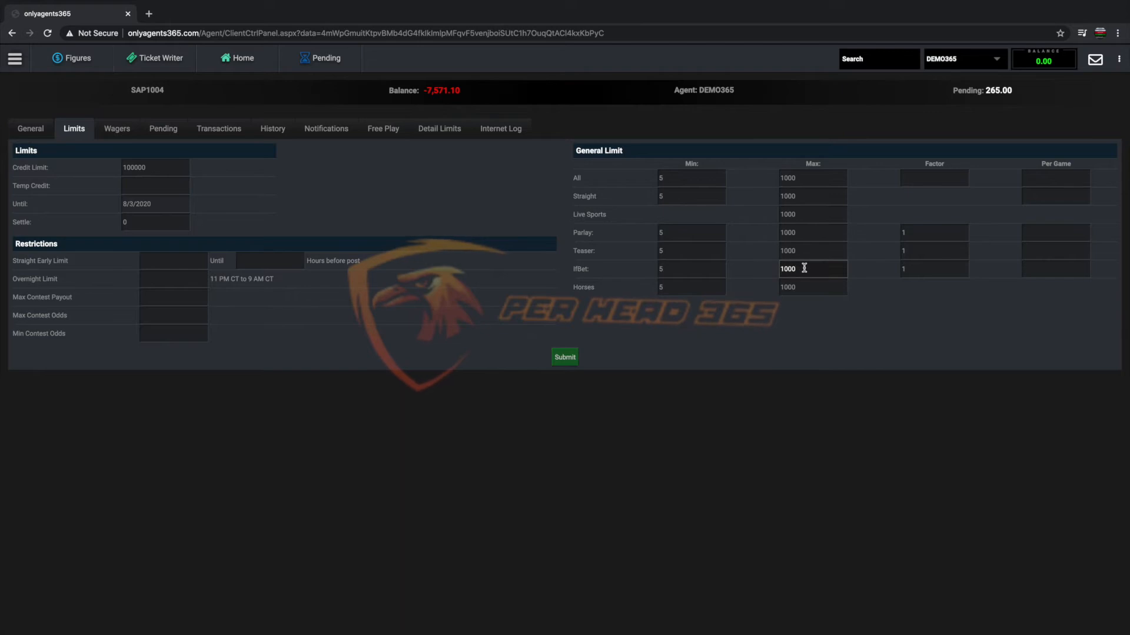
click(800, 286)
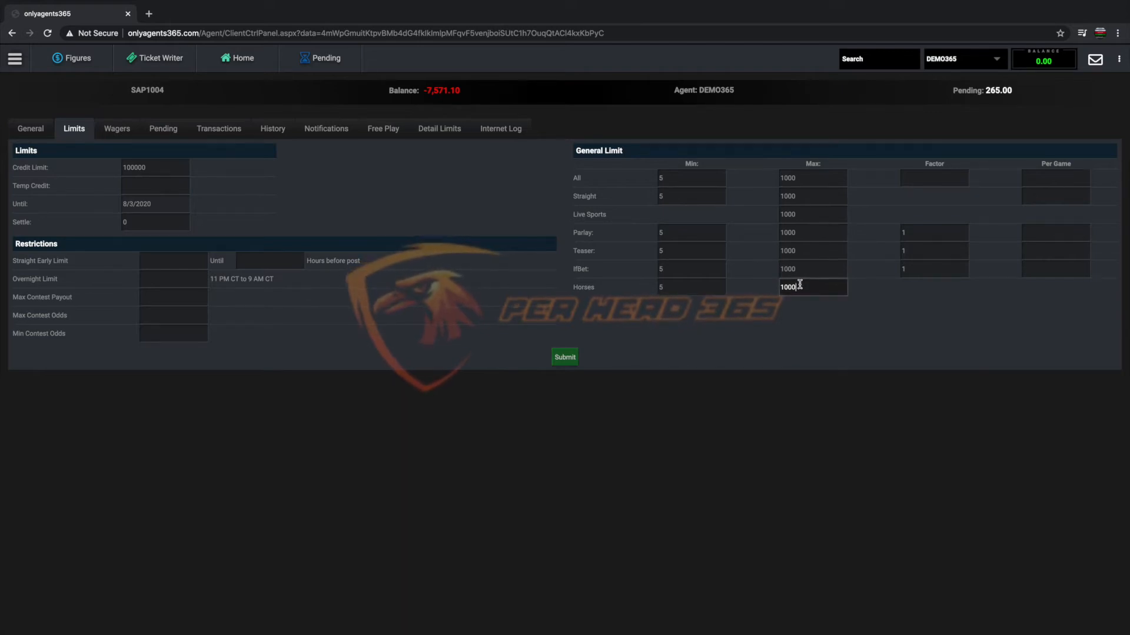
Set the factor to 2 for Parlay, 2 for Teaser and 3 for IfBet
click(932, 179)
click(925, 232)
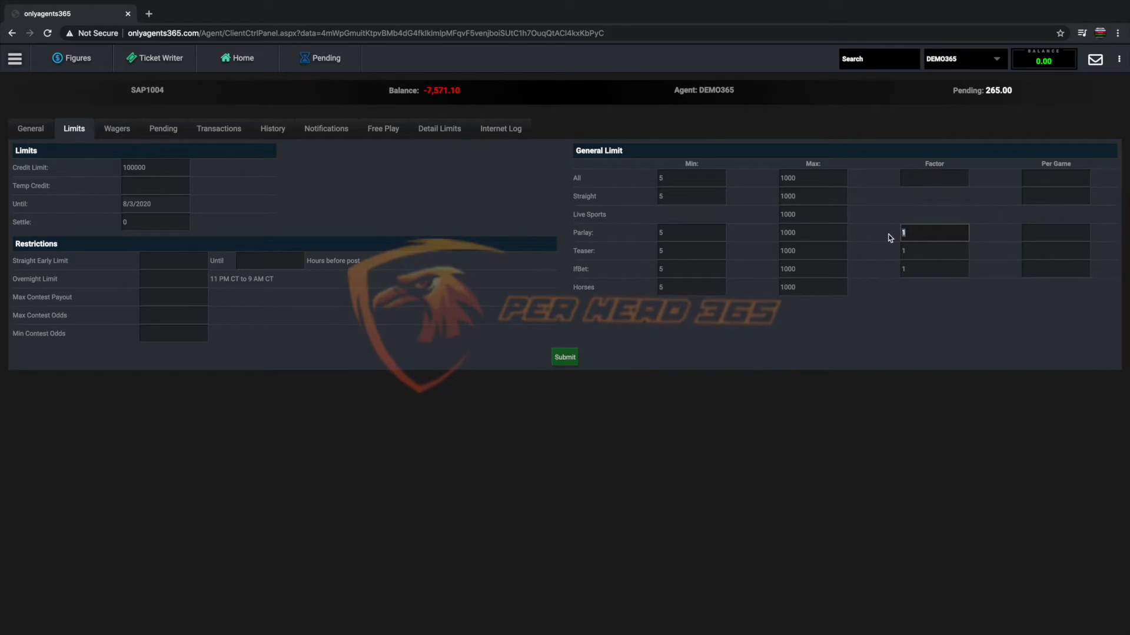
click(911, 252)
click(918, 233)
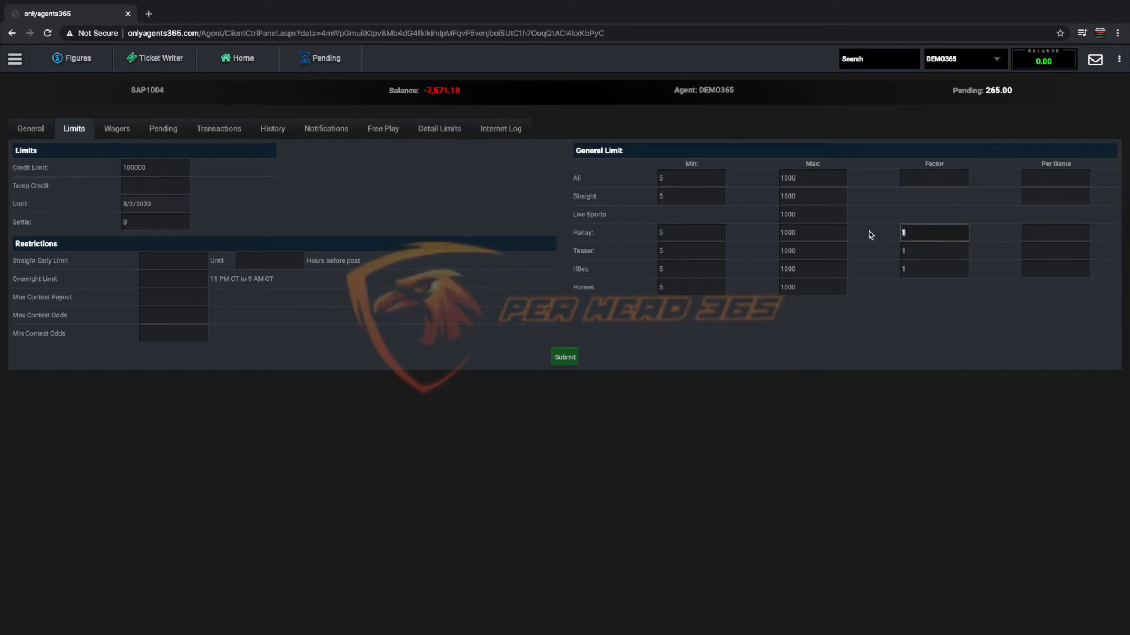
text(2)
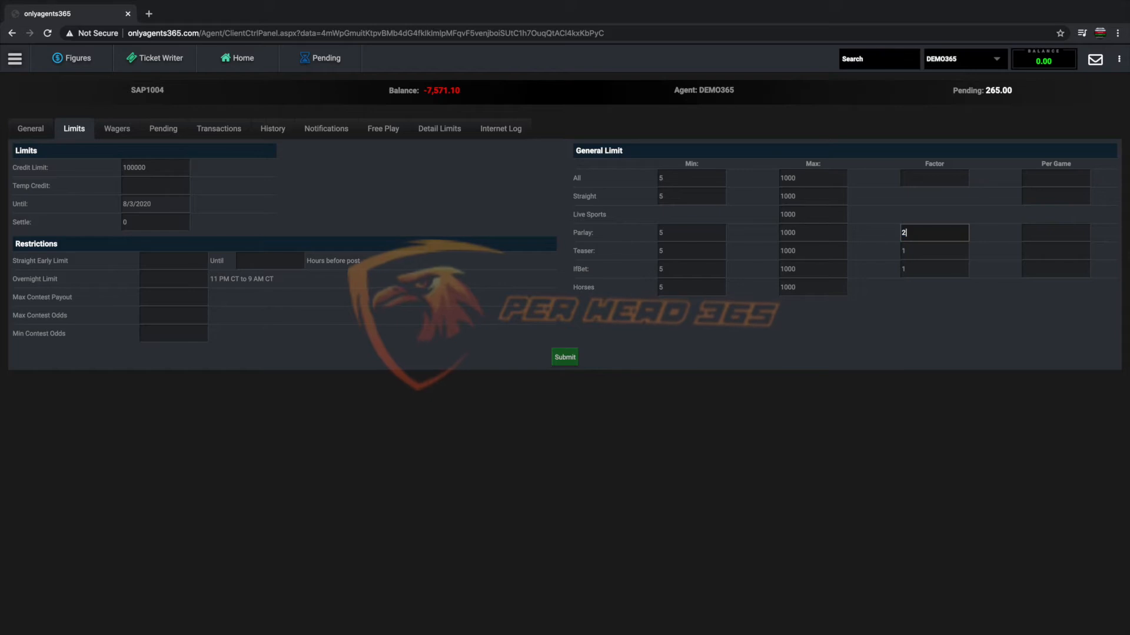
click(934, 252)
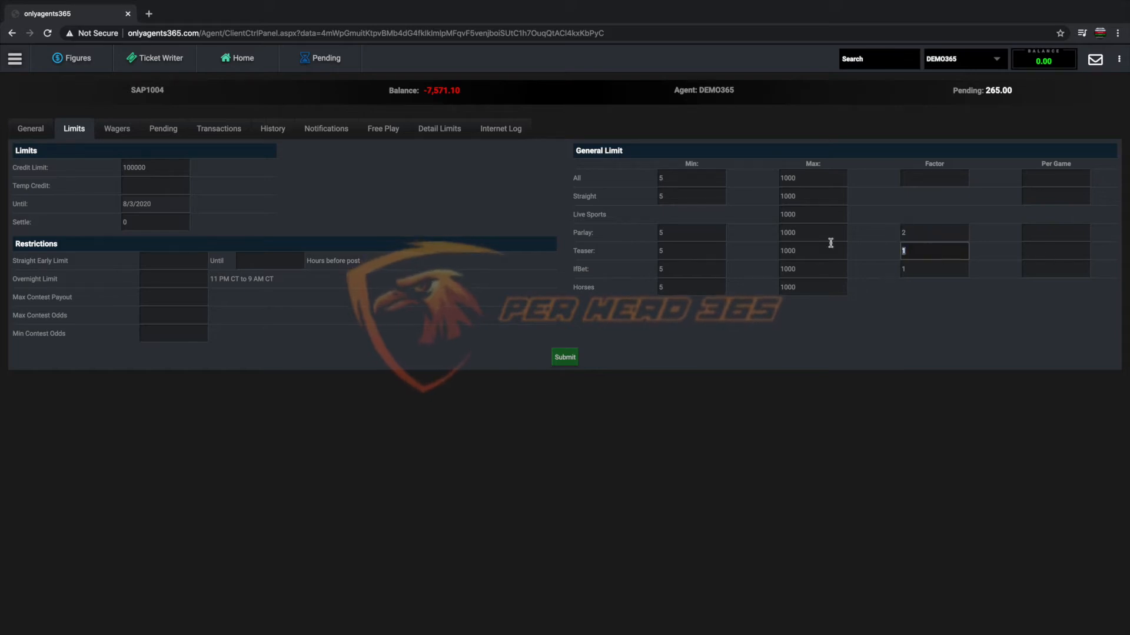
text(2)
click(917, 267)
text(3.)
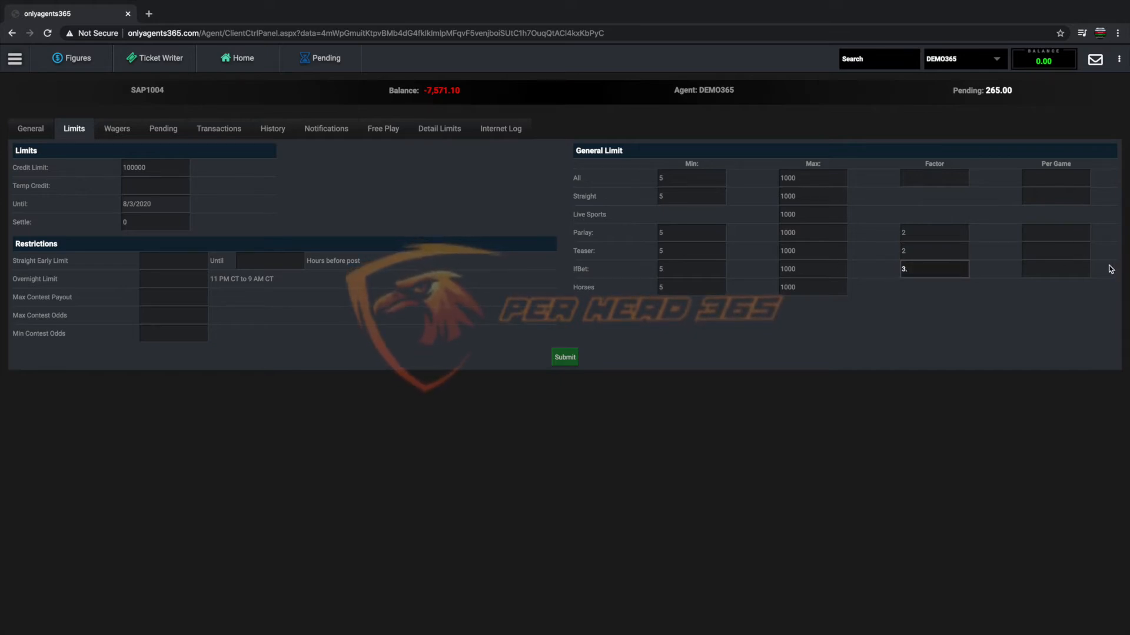
click(956, 306)
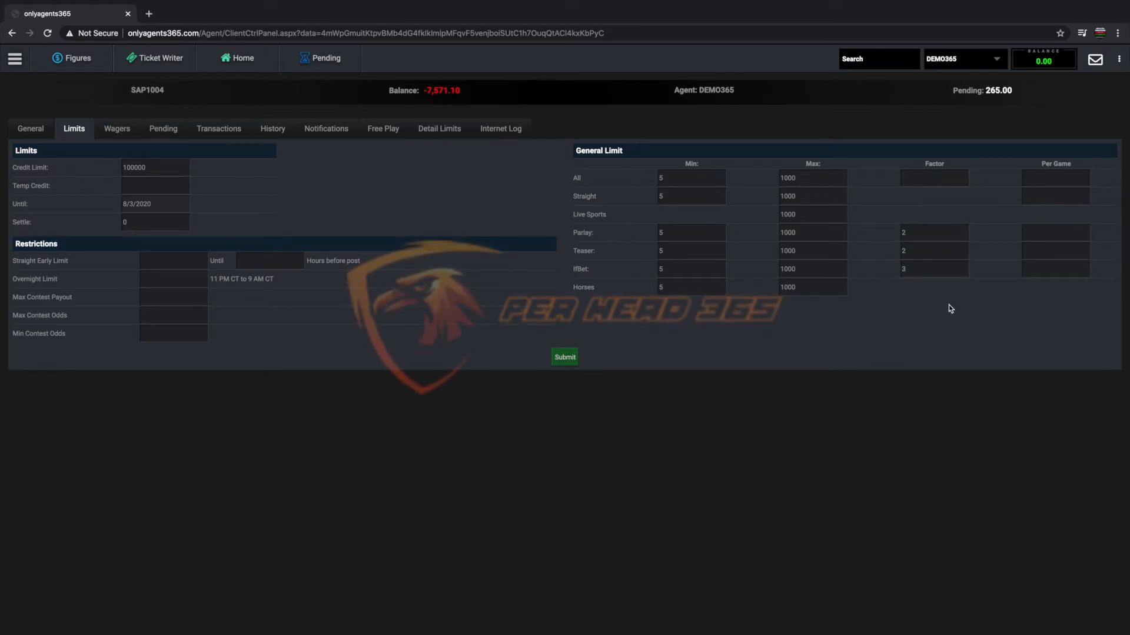
Set the Parlay, Teaser and IfBet factors to 1
double_click(913, 233)
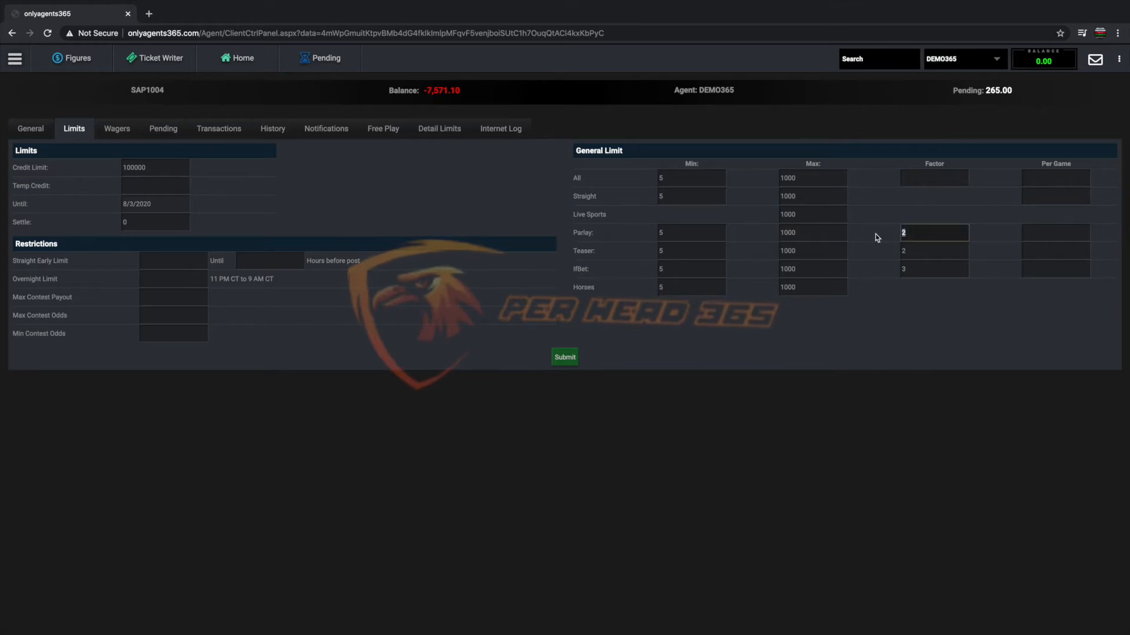
text(2)
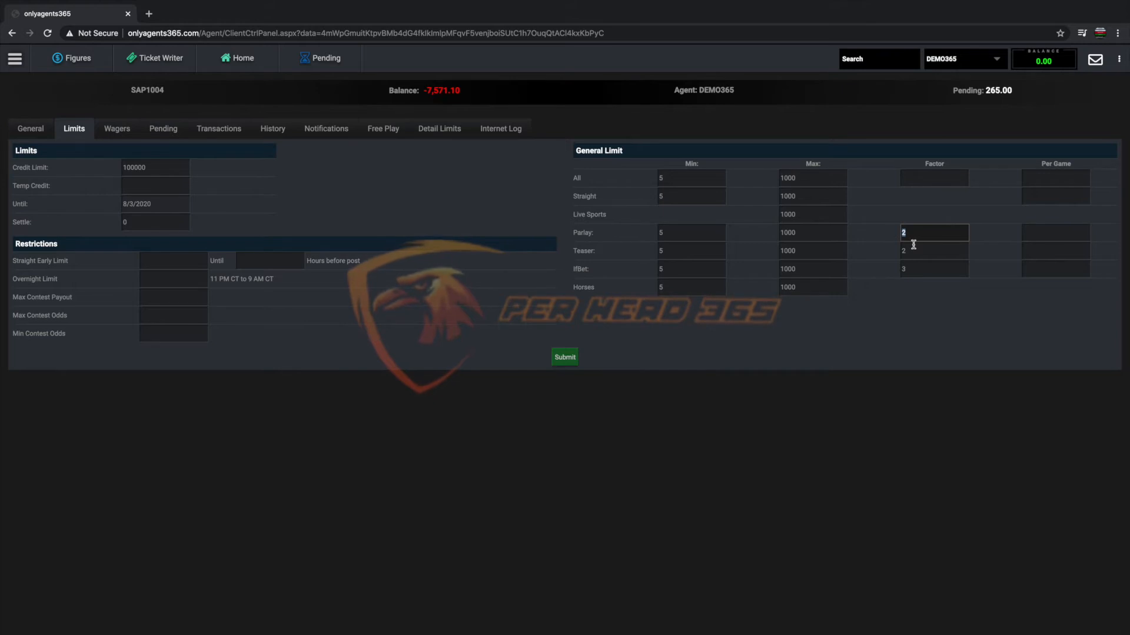
text(1)
key(Tab)
text(1)
key(Tab)
text(1)
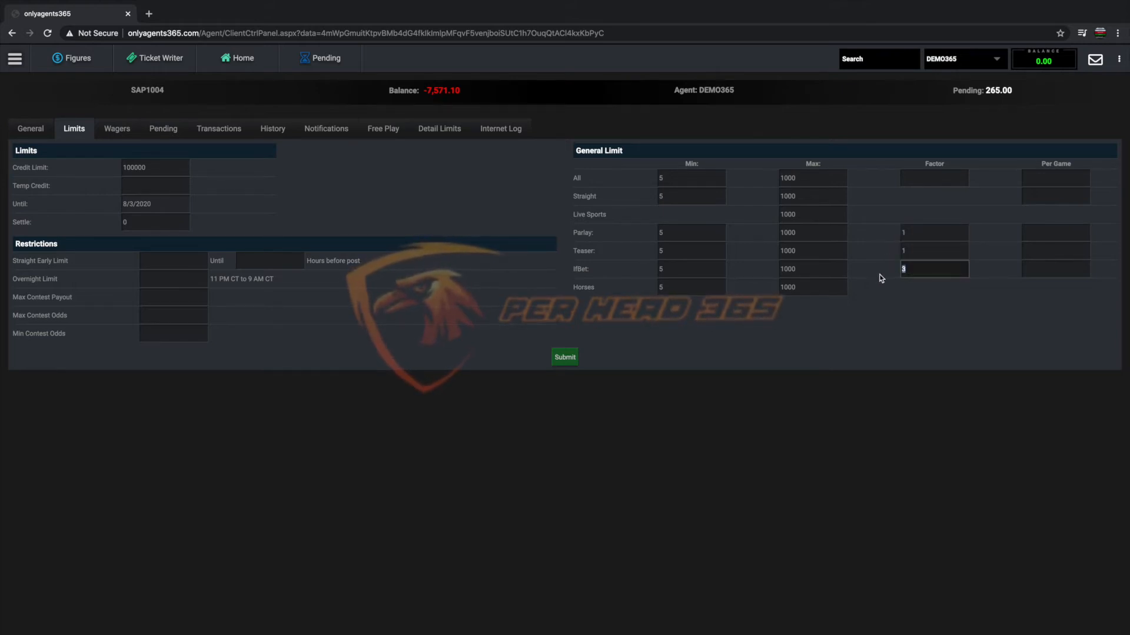
Clear the Parlay and Teaser factors and apply a factor of 1 to all bet types
click(925, 238)
key(BackSpace)
click(923, 250)
key(BackSpace)
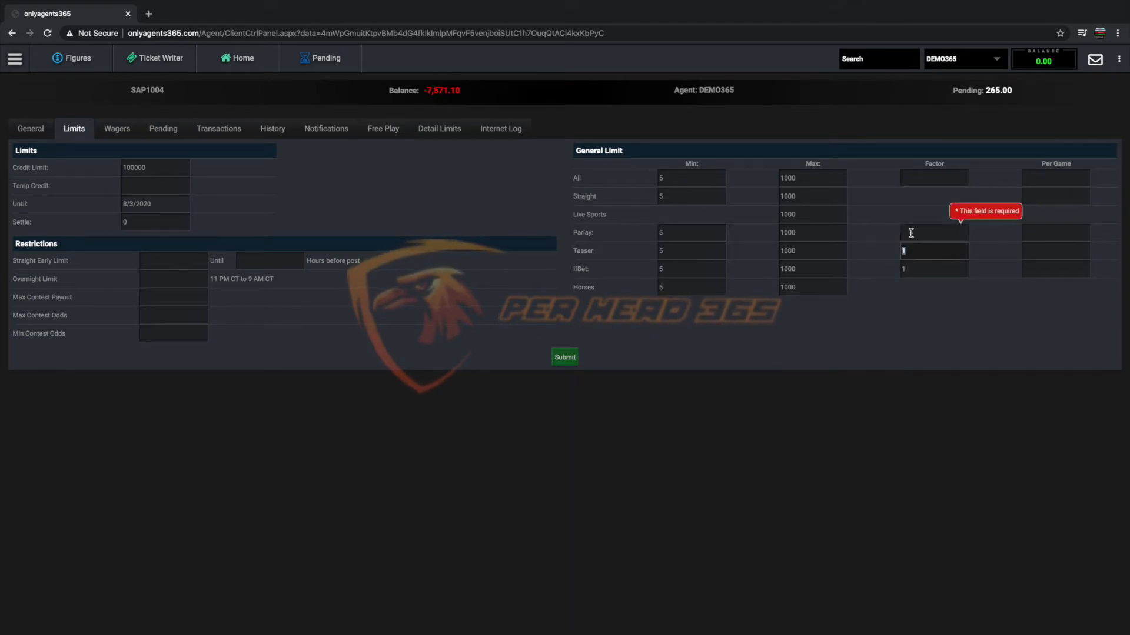
click(912, 178)
text(1)
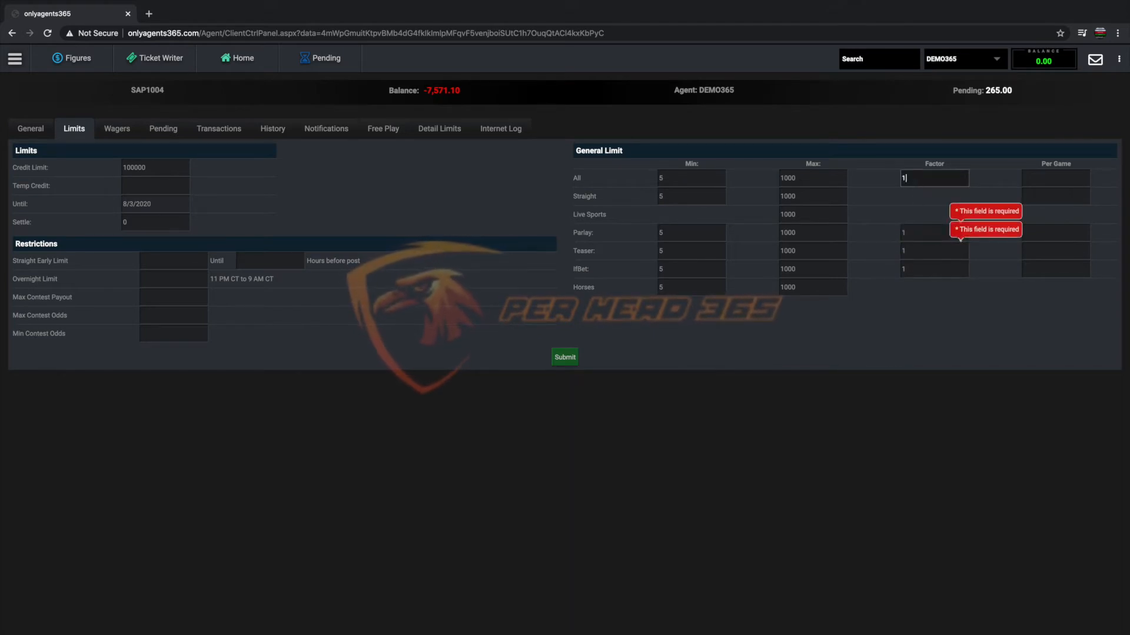
click(991, 184)
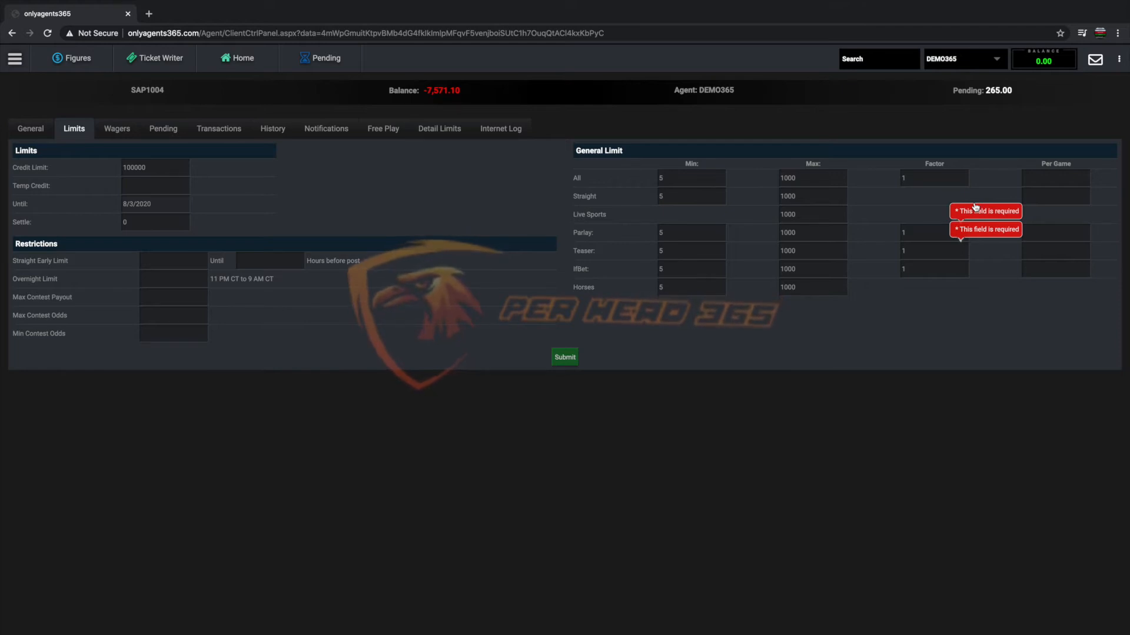
Set the per-game limit to 1000 for all bet types
click(1061, 179)
text(10)
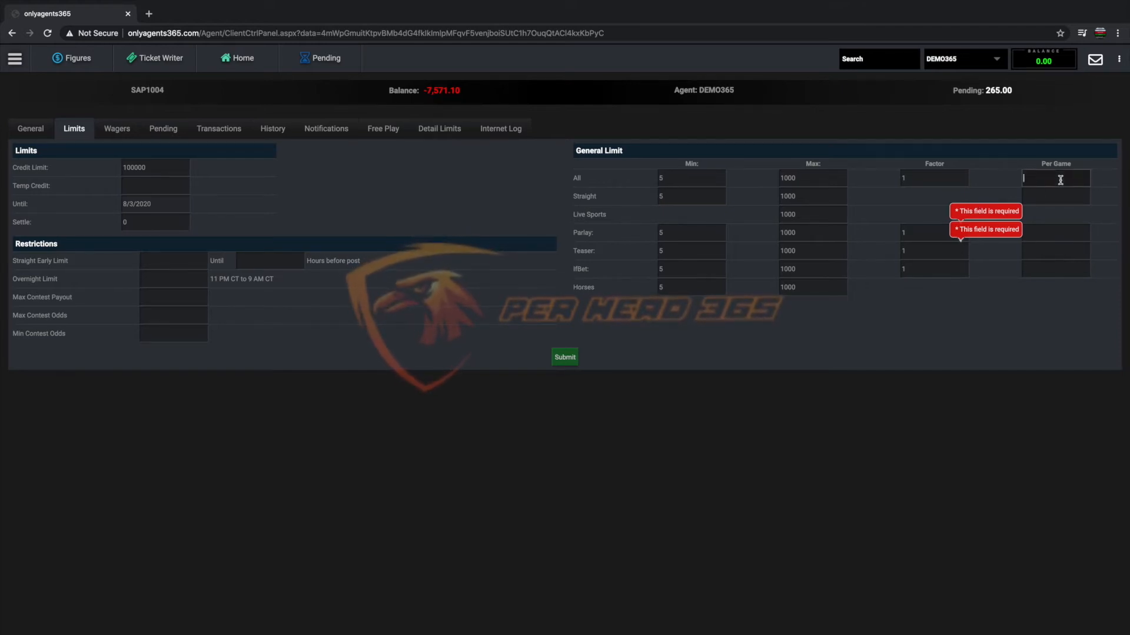
text(00)
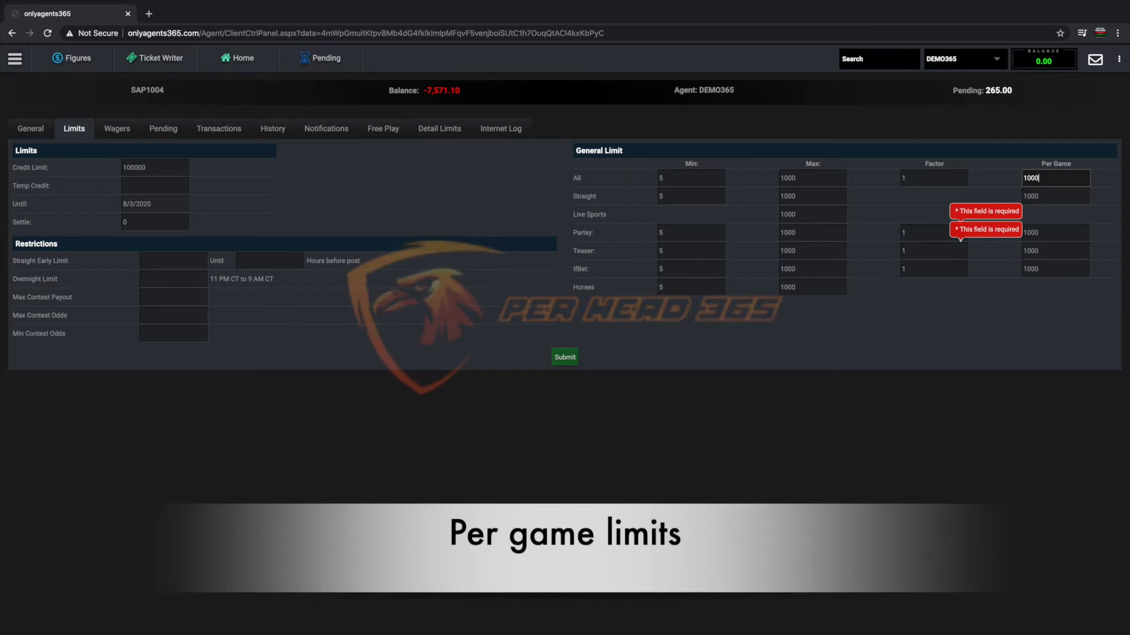
Set the per-game limit to 0 for all bet types
drag(1060, 182, 967, 179)
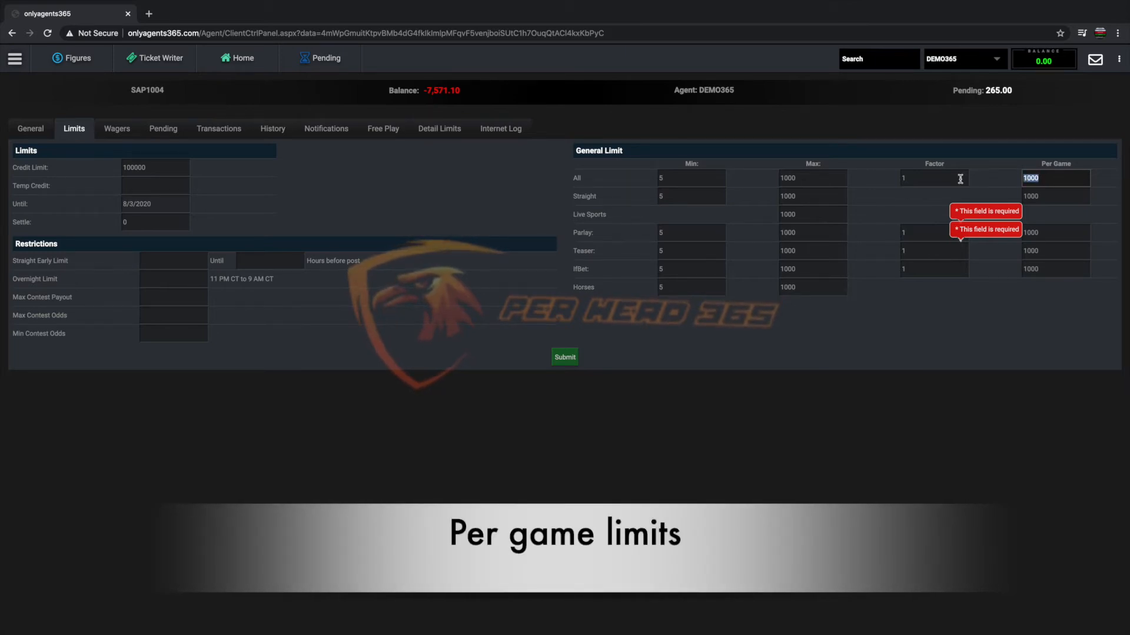
key(BackSpace)
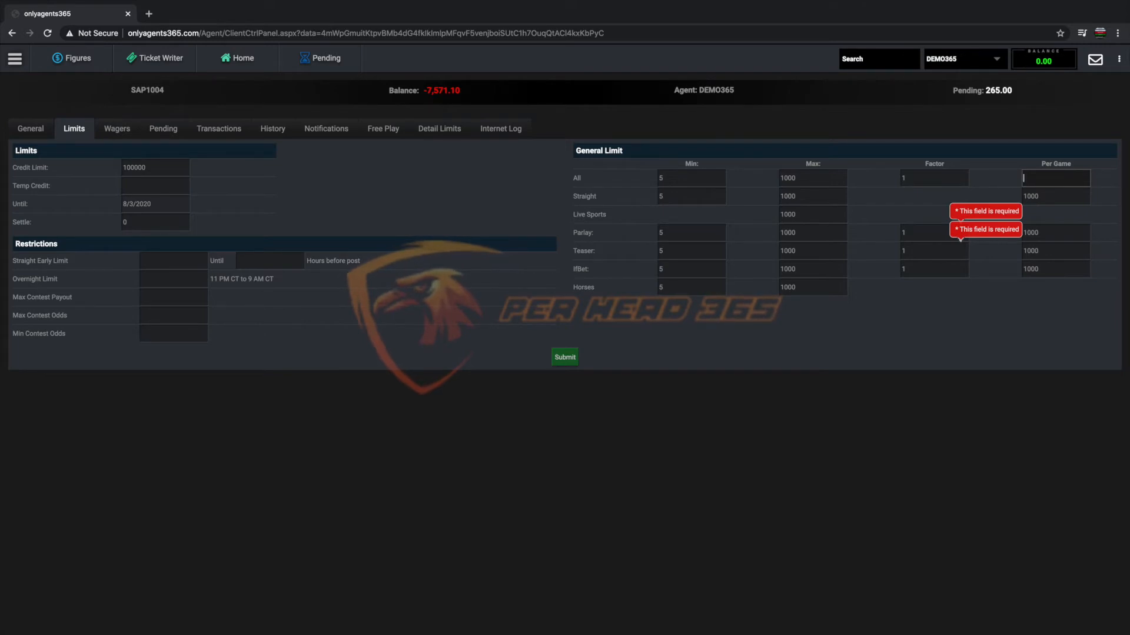
text(0)
click(1107, 214)
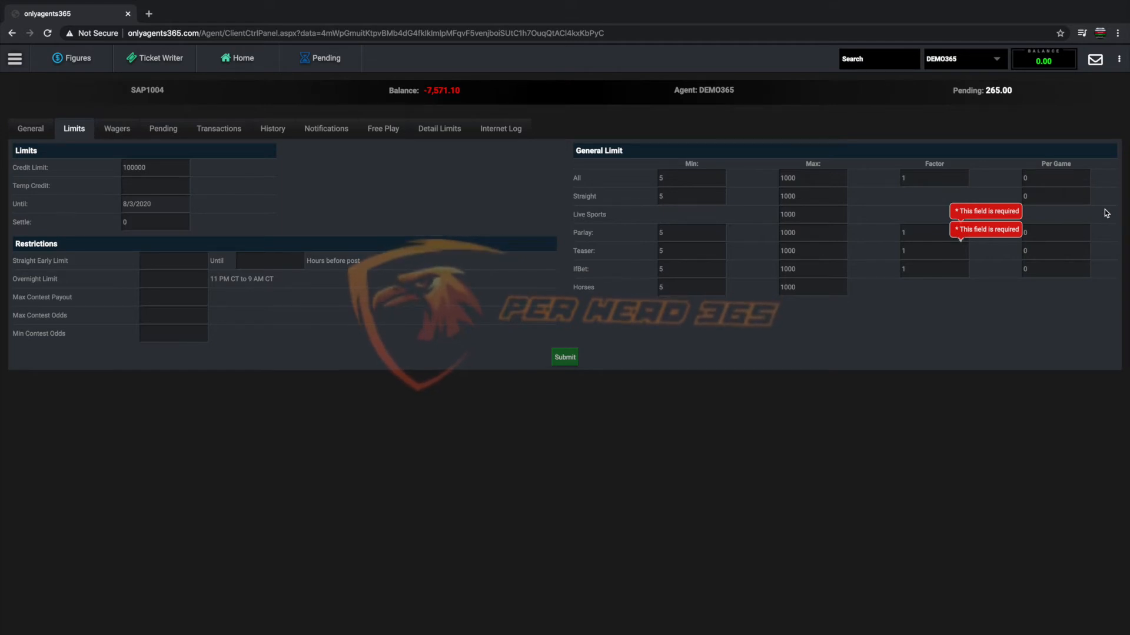
Clear the per-game value for All and check the per-game limits of Straight, Parlay, Teaser and IfBet
click(1035, 235)
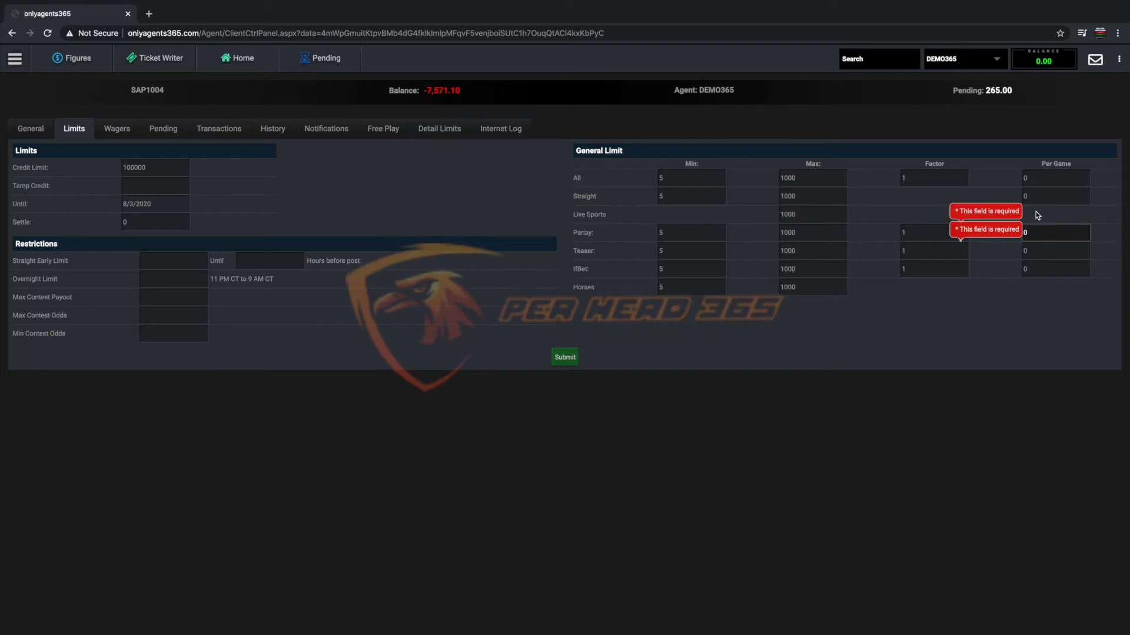
double_click(1034, 196)
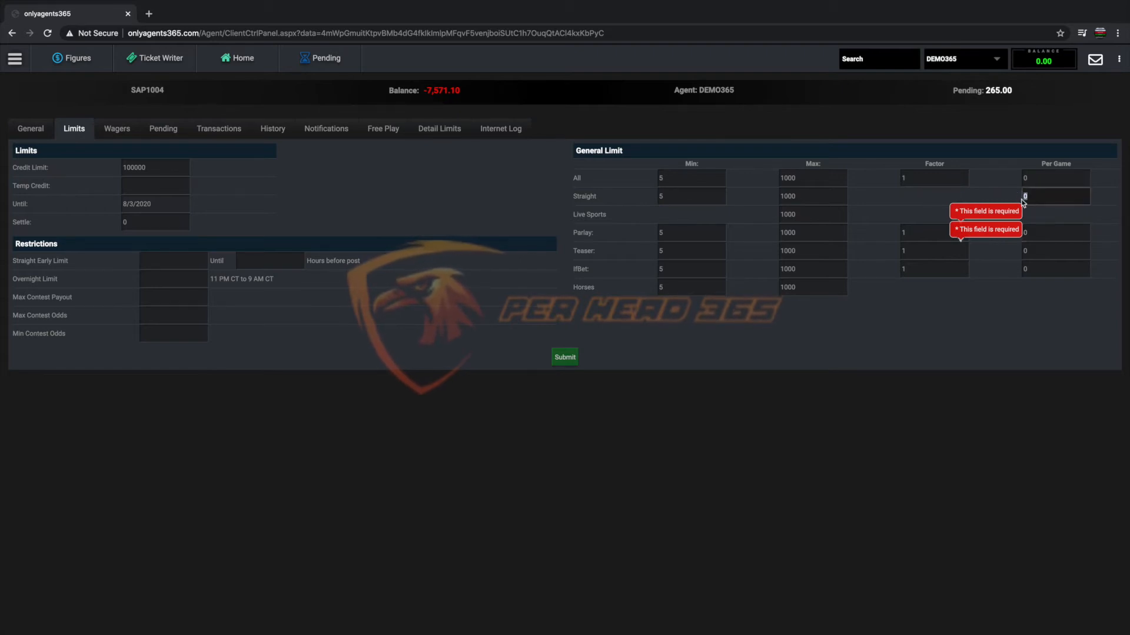
double_click(1063, 232)
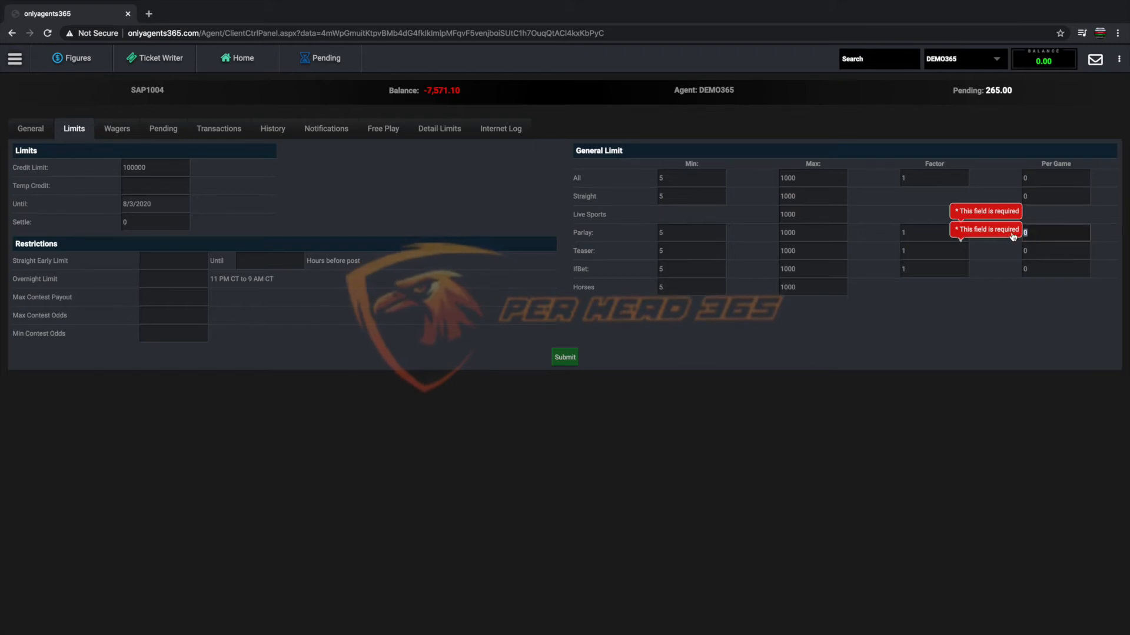
double_click(1037, 250)
double_click(1036, 179)
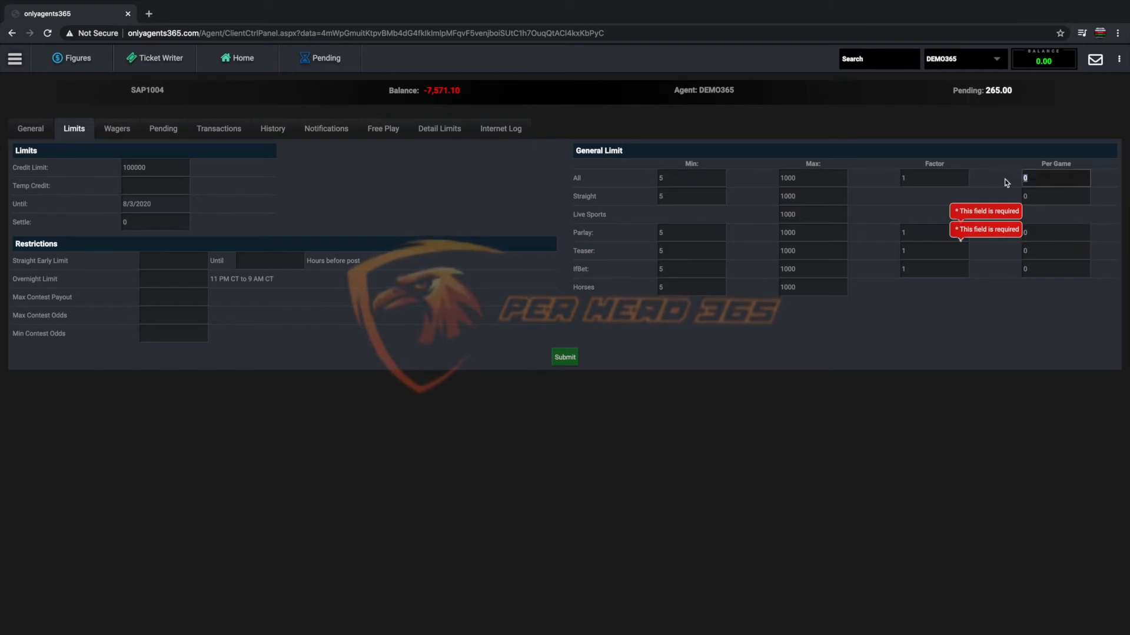
key(BackSpace)
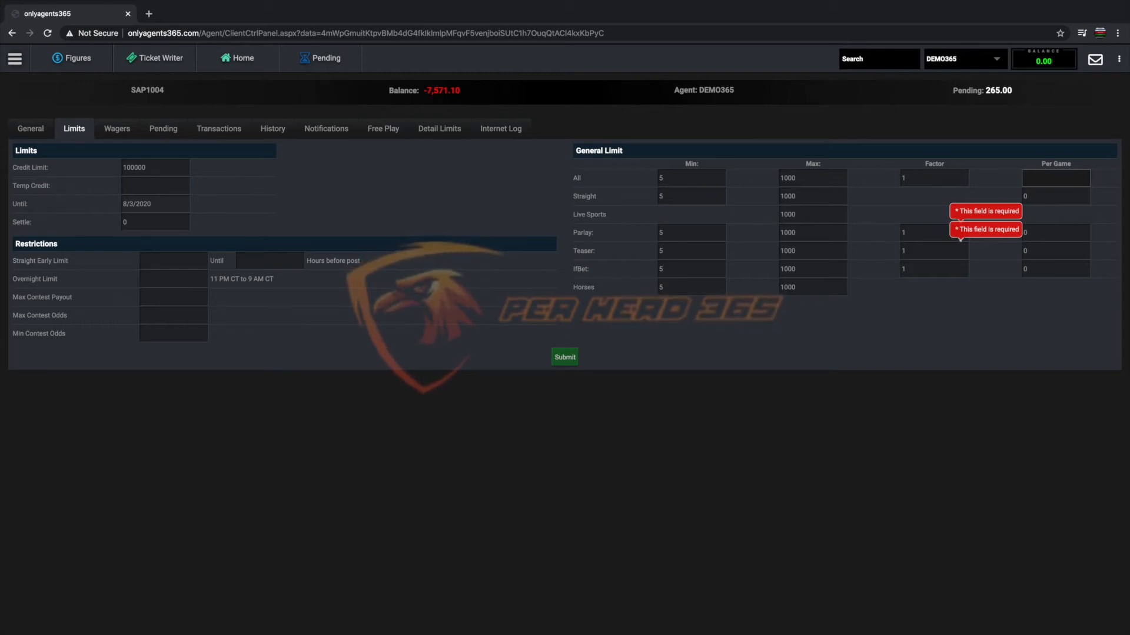
click(660, 196)
click(1039, 196)
click(1028, 230)
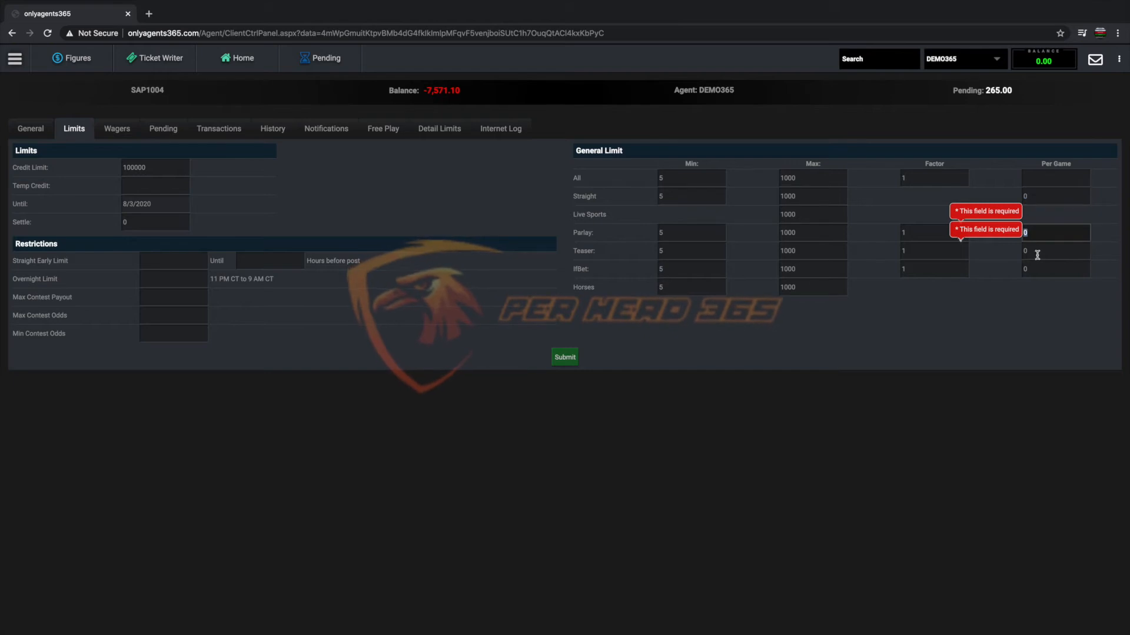
click(1034, 251)
click(1048, 270)
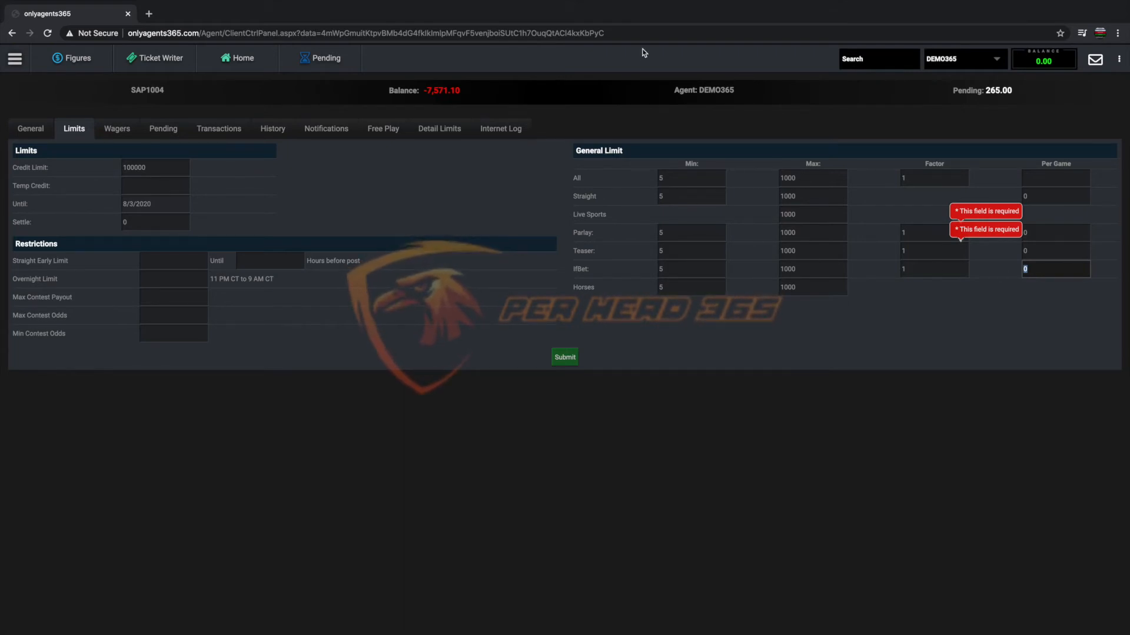
Open the player's detail limits and look through the football leagues, periods and wager targets
mouse_move(845, 5)
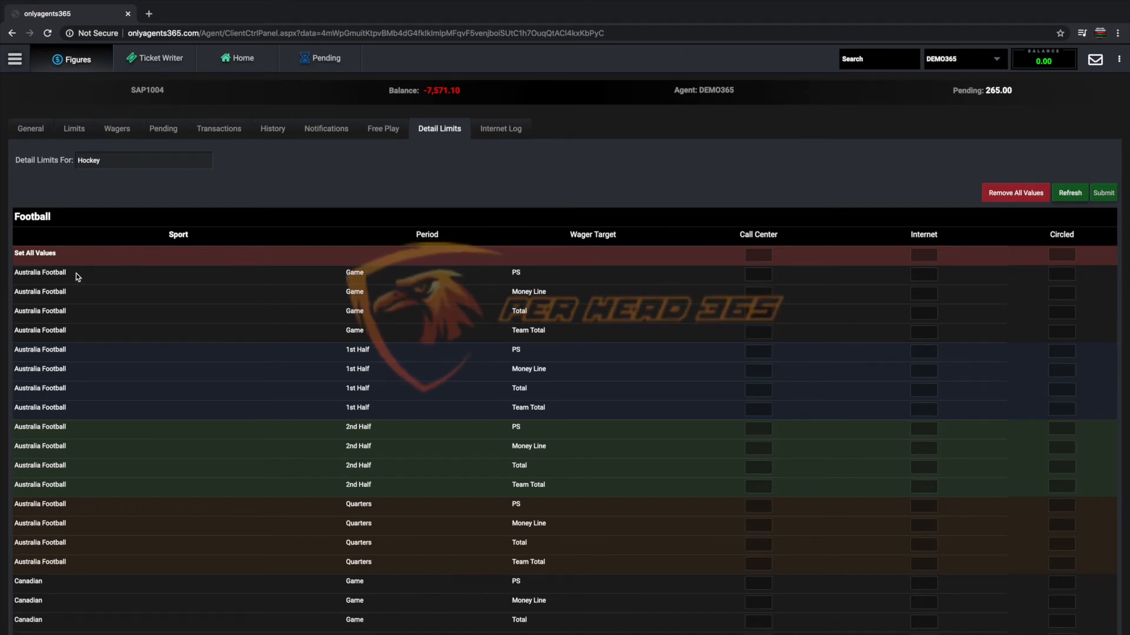
scroll(154, 347, down, 4)
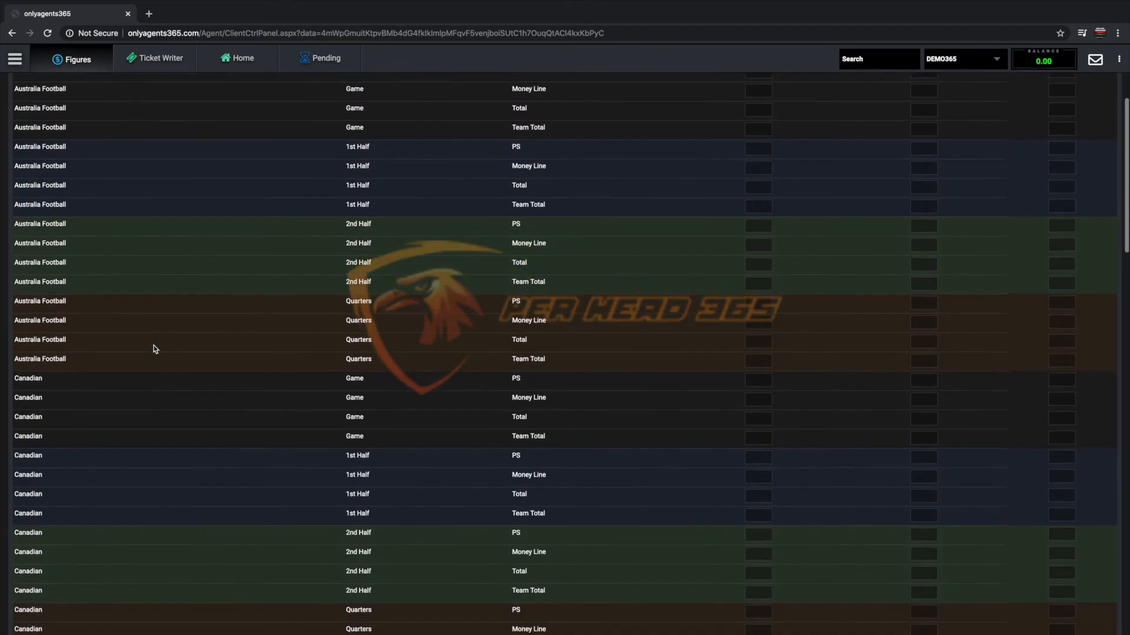
scroll(154, 349, down, 4)
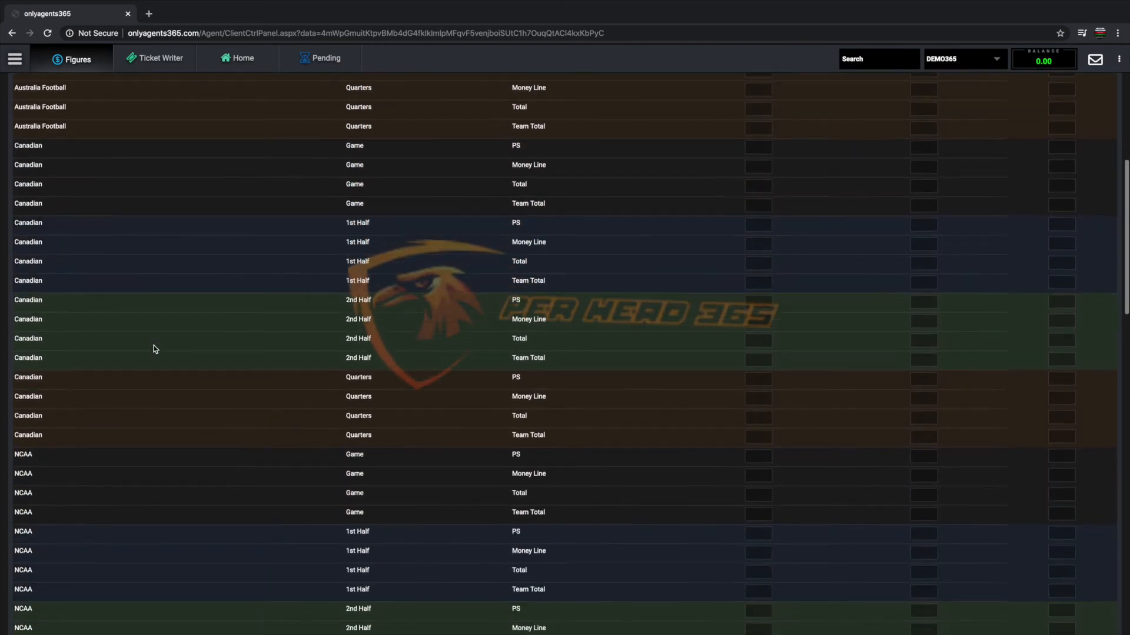
scroll(153, 349, down, 4)
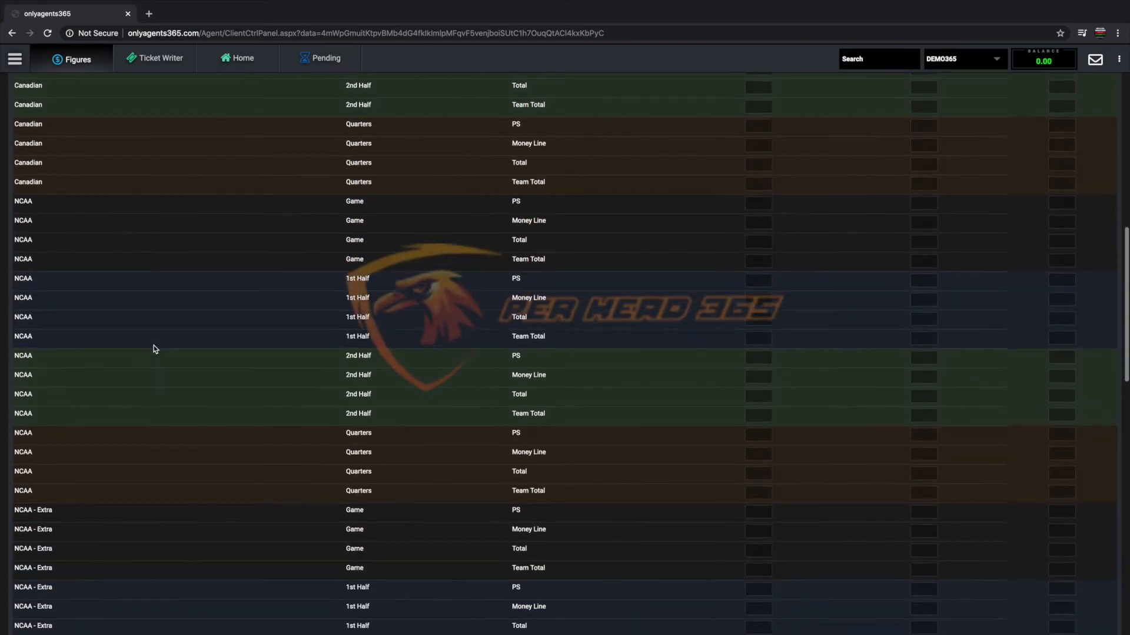
scroll(154, 349, down, 5)
scroll(153, 349, up, 7)
scroll(154, 349, up, 8)
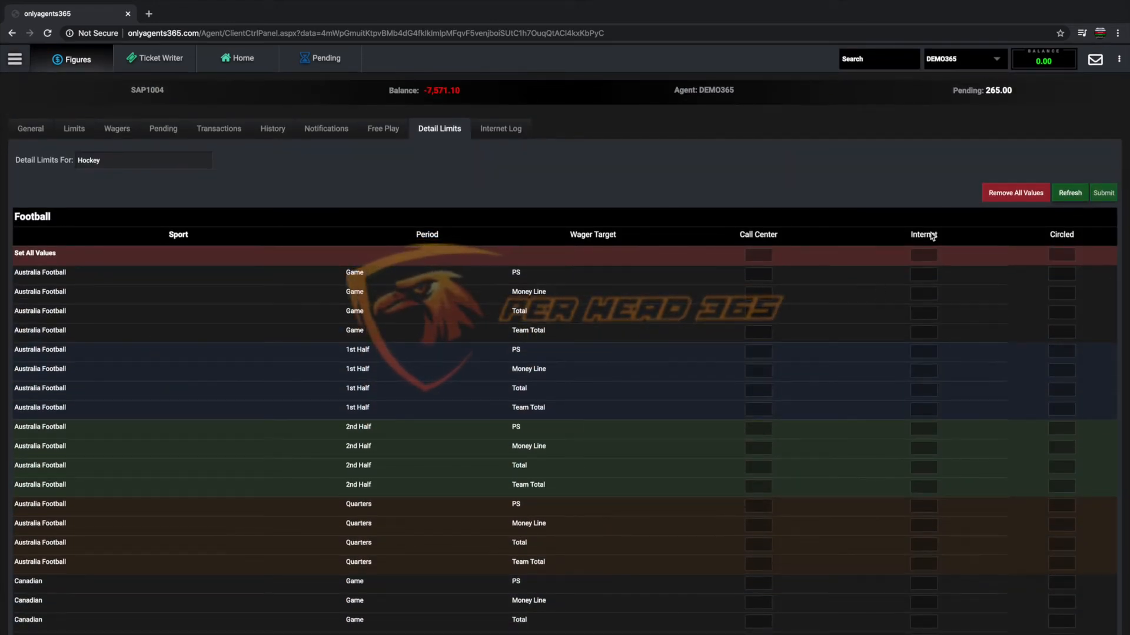
Set the Call Center and Internet limits to 100 for Australia Football full-game Money Line and Total, and save the changes
click(765, 292)
text(100)
click(922, 294)
text(100)
click(765, 314)
text(100)
click(922, 313)
text(1)
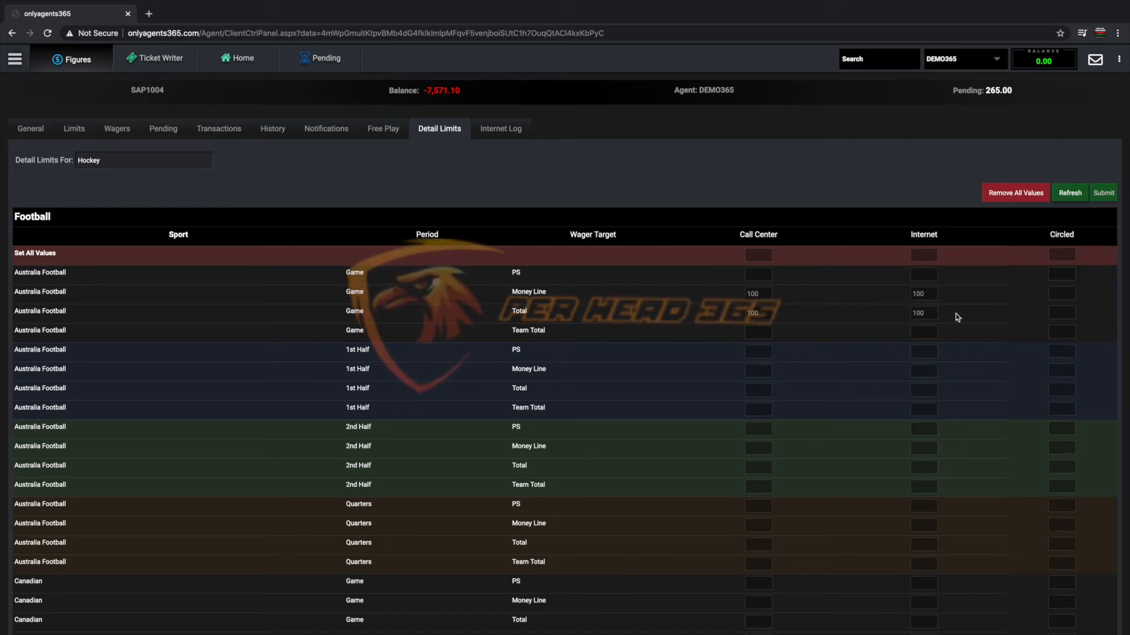
click(1103, 193)
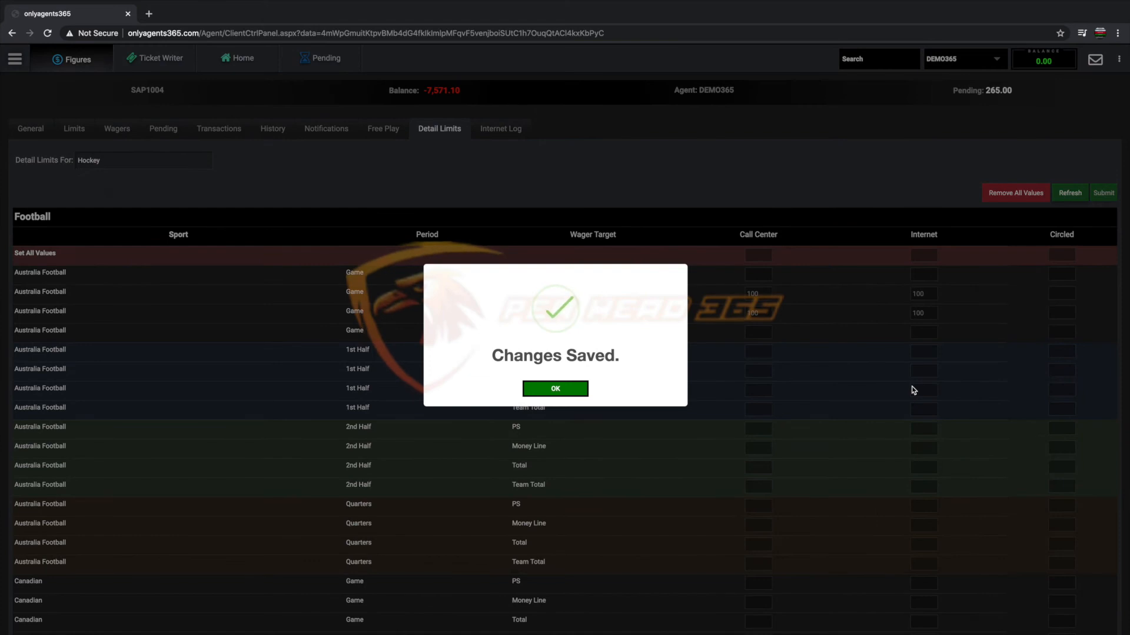
click(556, 390)
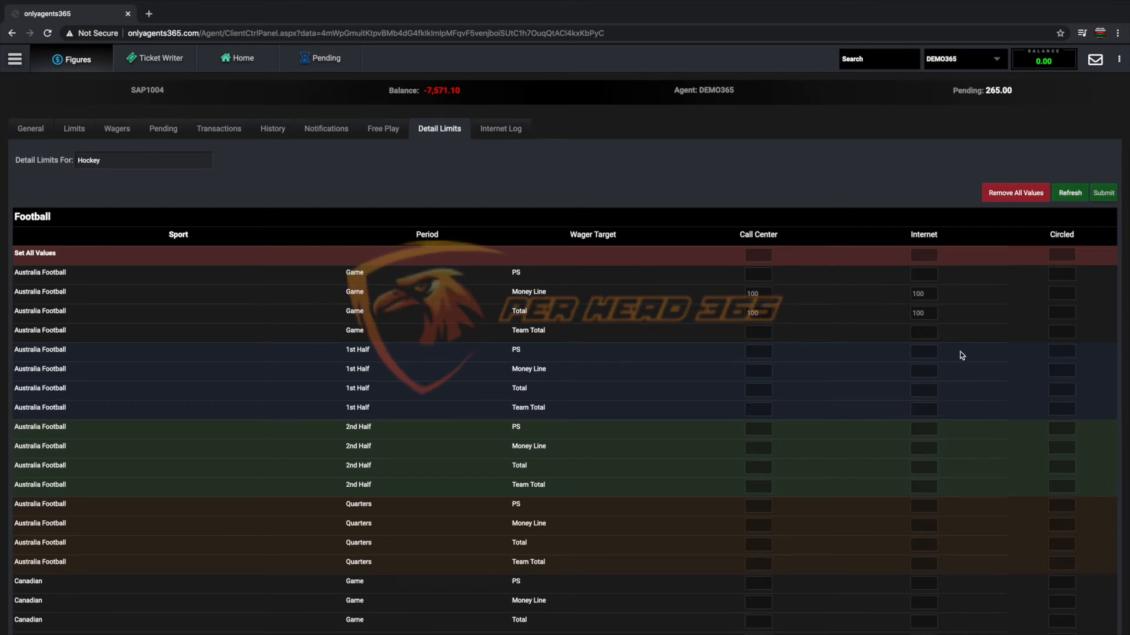
Remove all detail limit values and switch the sport shown to Football
click(1009, 196)
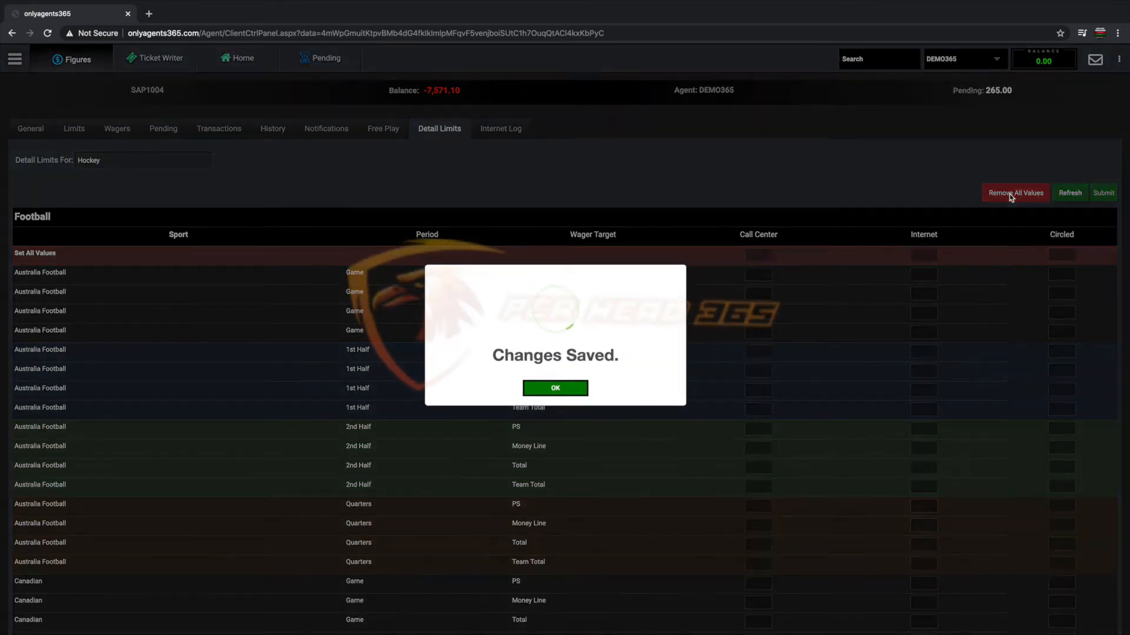
click(556, 389)
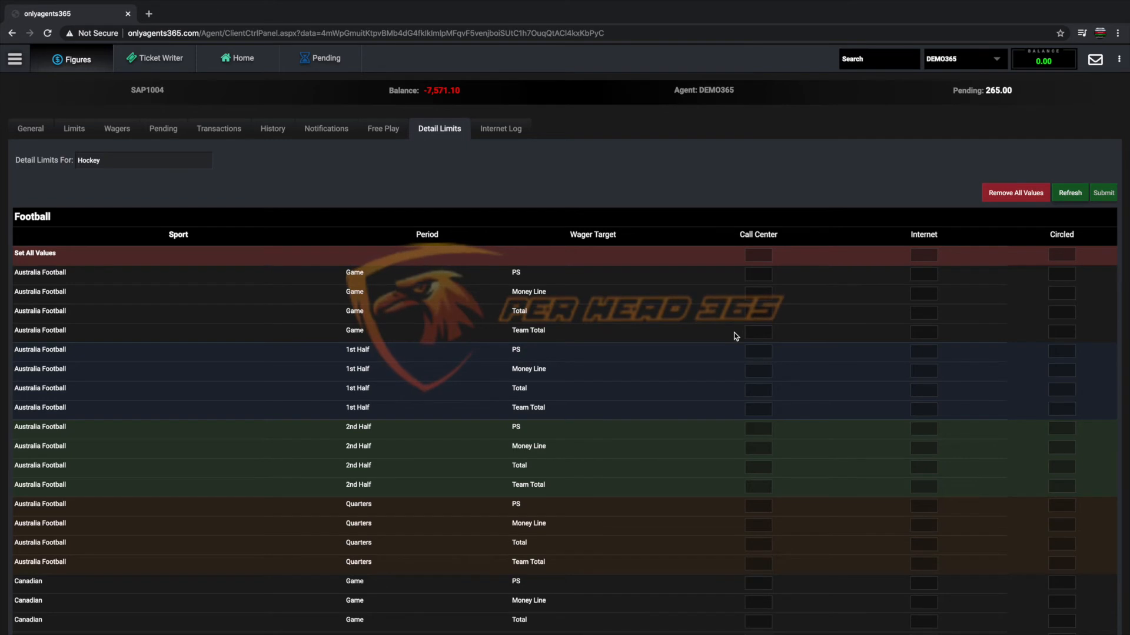
click(198, 163)
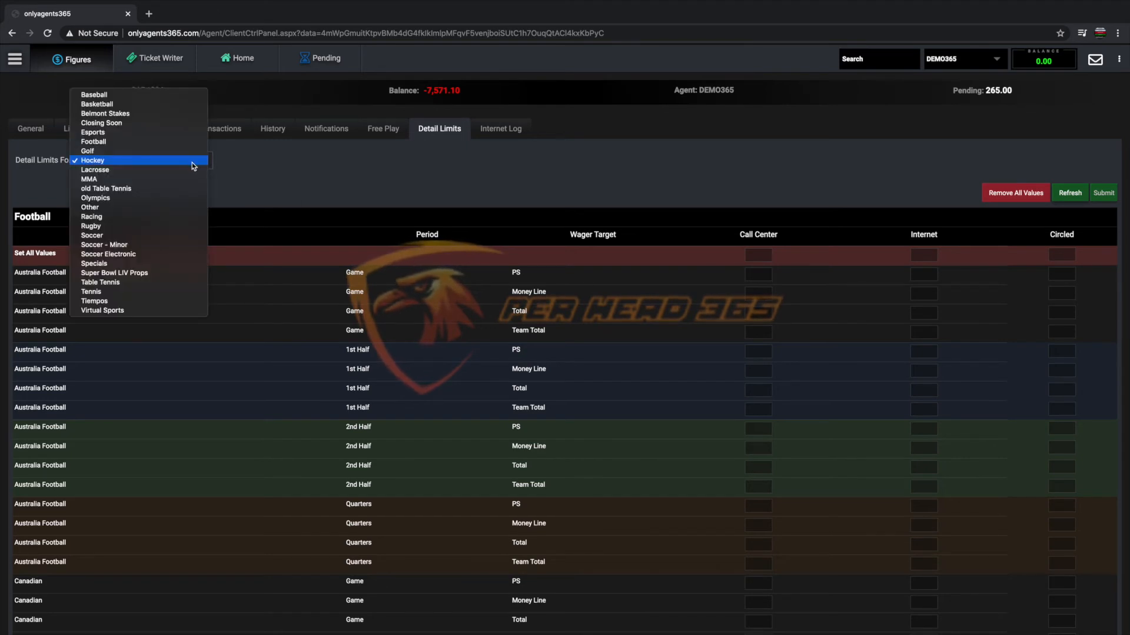
click(117, 144)
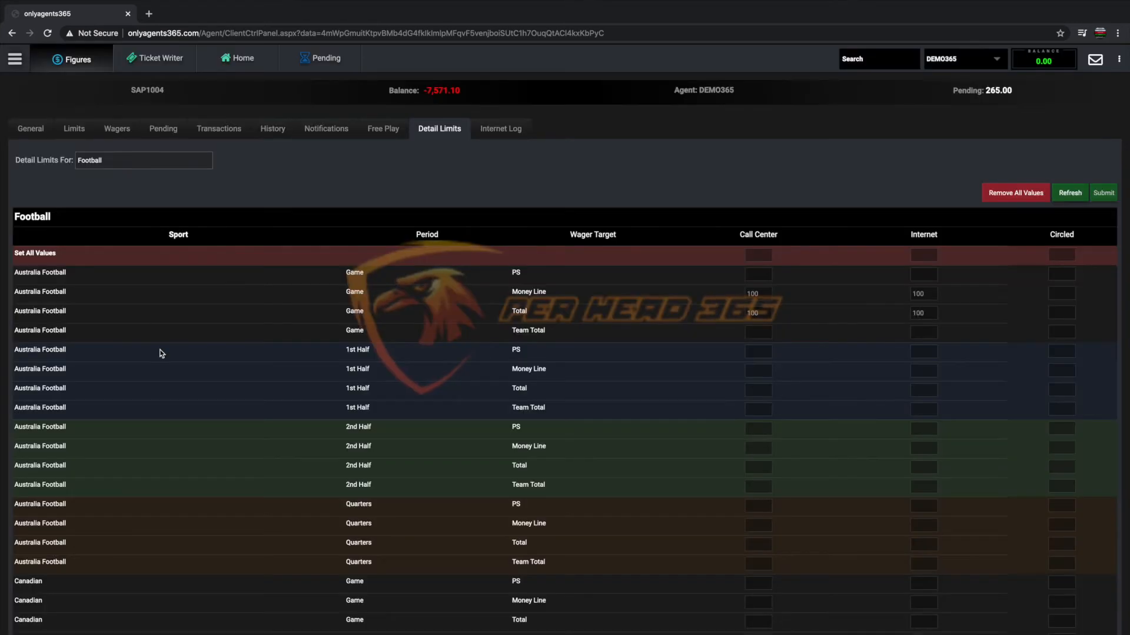
Examine the NFL game and 1st half rows and their wager targets in the football detail limits
scroll(160, 353, down, 15)
scroll(160, 352, down, 5)
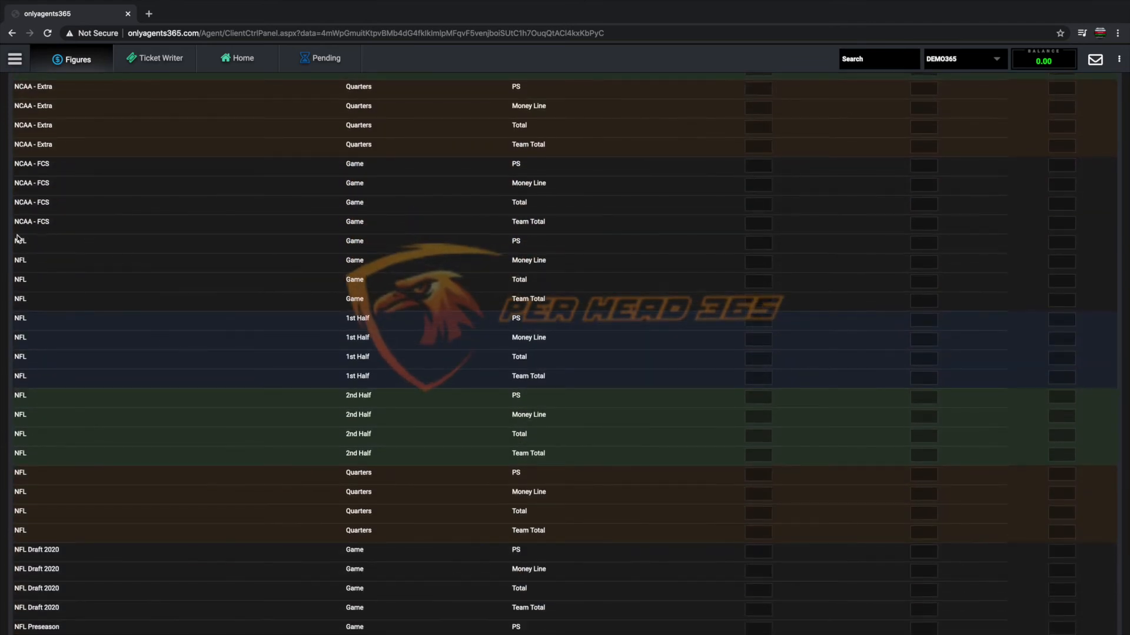
drag(17, 237, 541, 385)
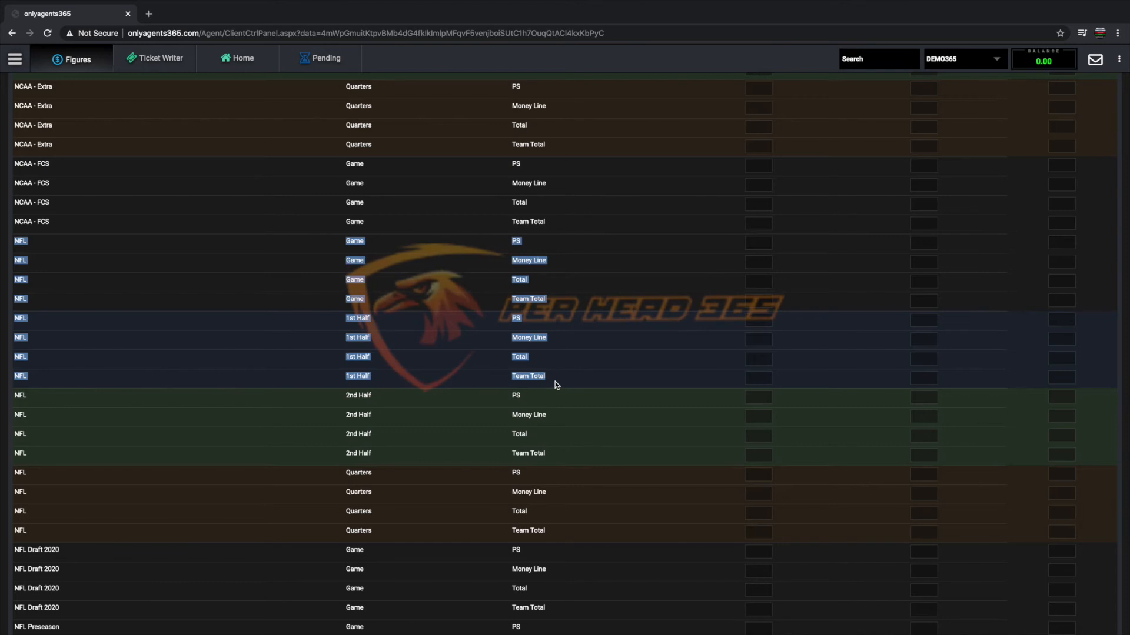
click(546, 379)
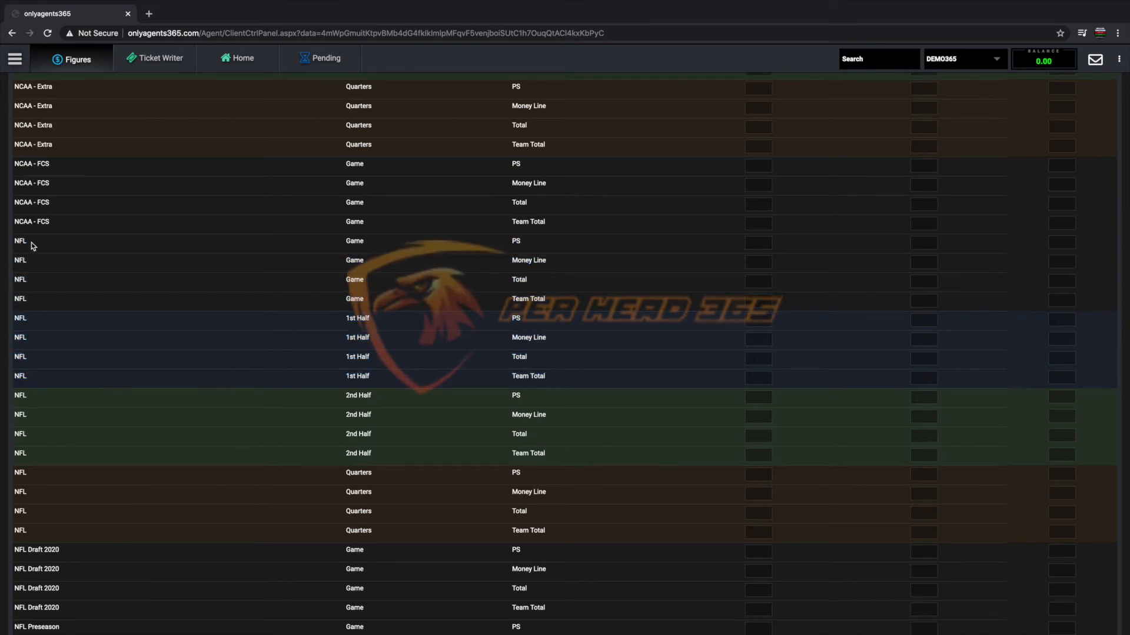
scroll(672, 263, up, 12)
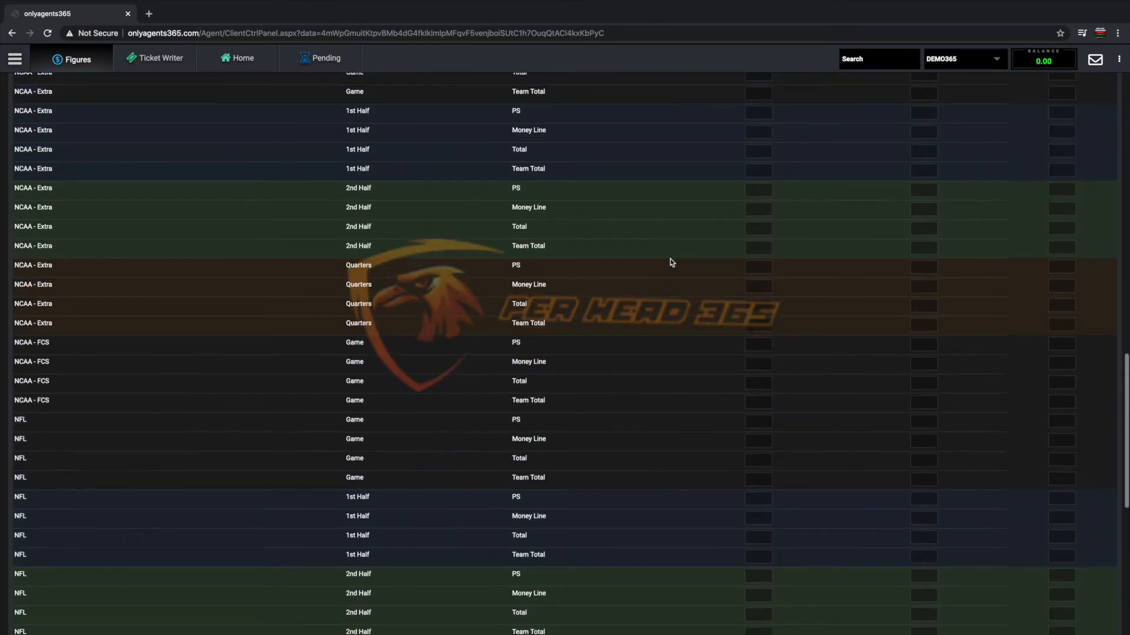
scroll(672, 262, up, 12)
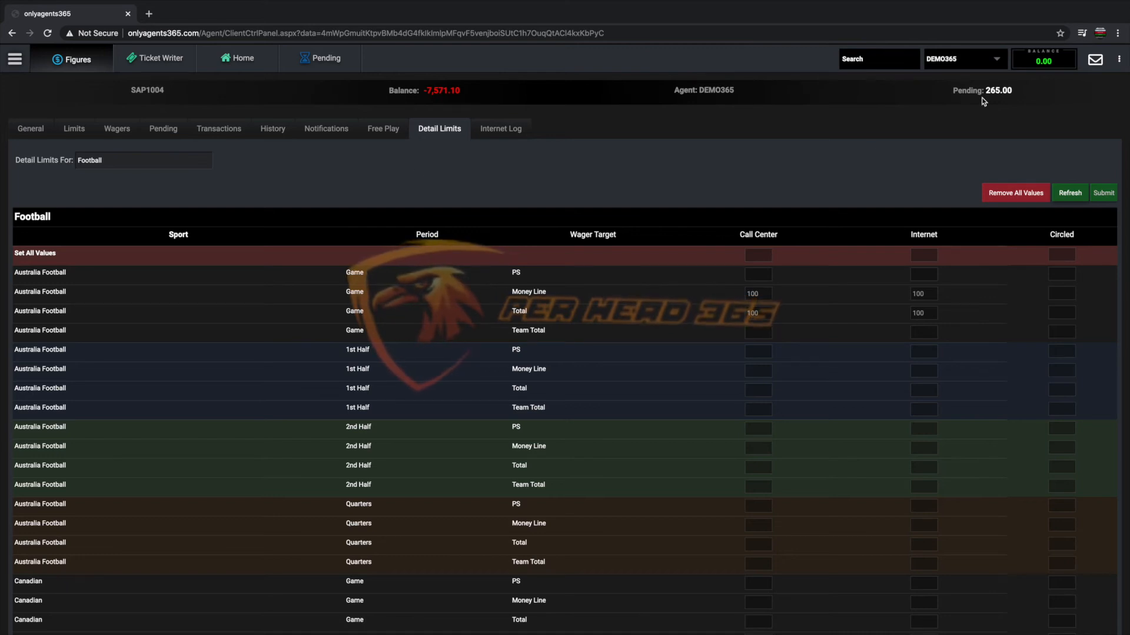
Open the agent template and go to its House Limit settings
mouse_move(993, 9)
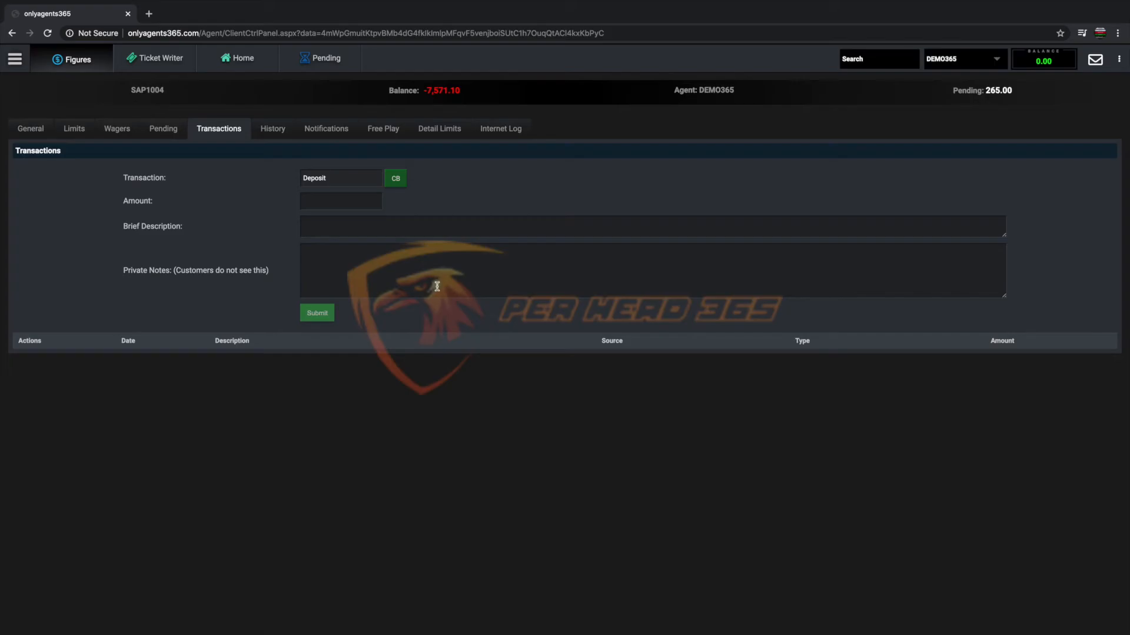
click(17, 63)
scroll(64, 288, down, 1)
click(50, 452)
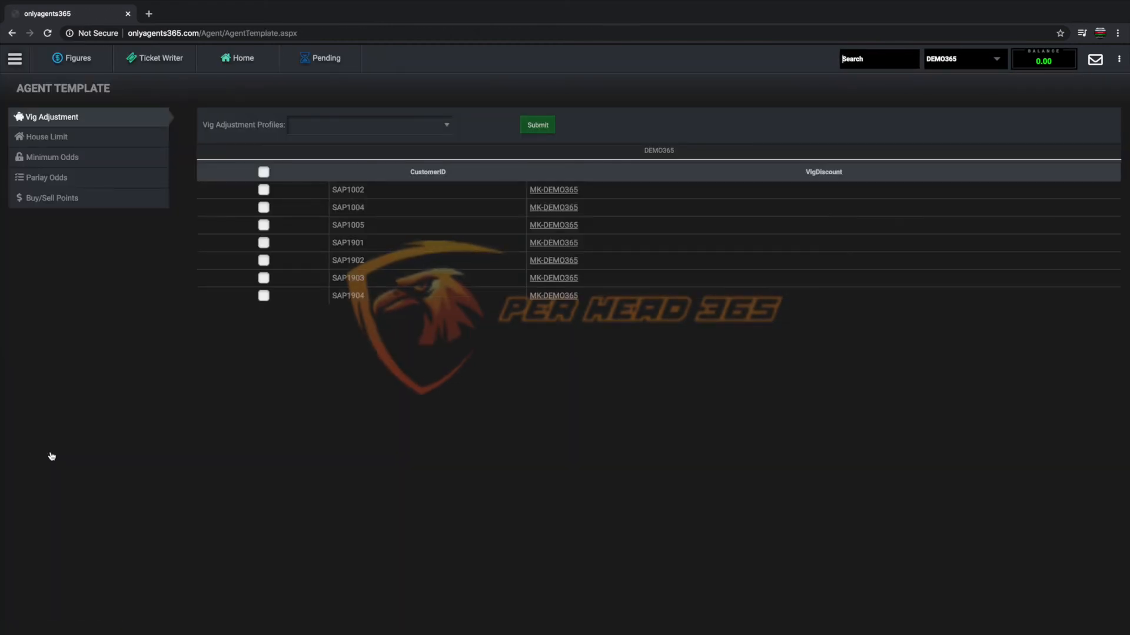
click(63, 140)
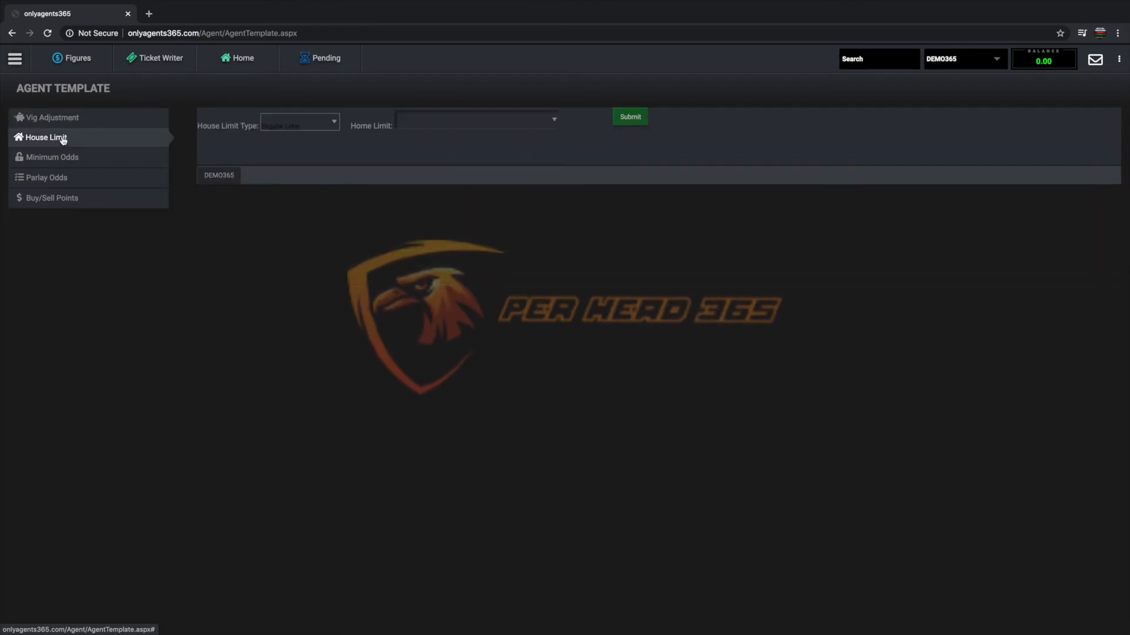
Expand the DEMO365 customer list and examine the NFL house limits in the second customer's MK-DEMO365 profile
click(215, 179)
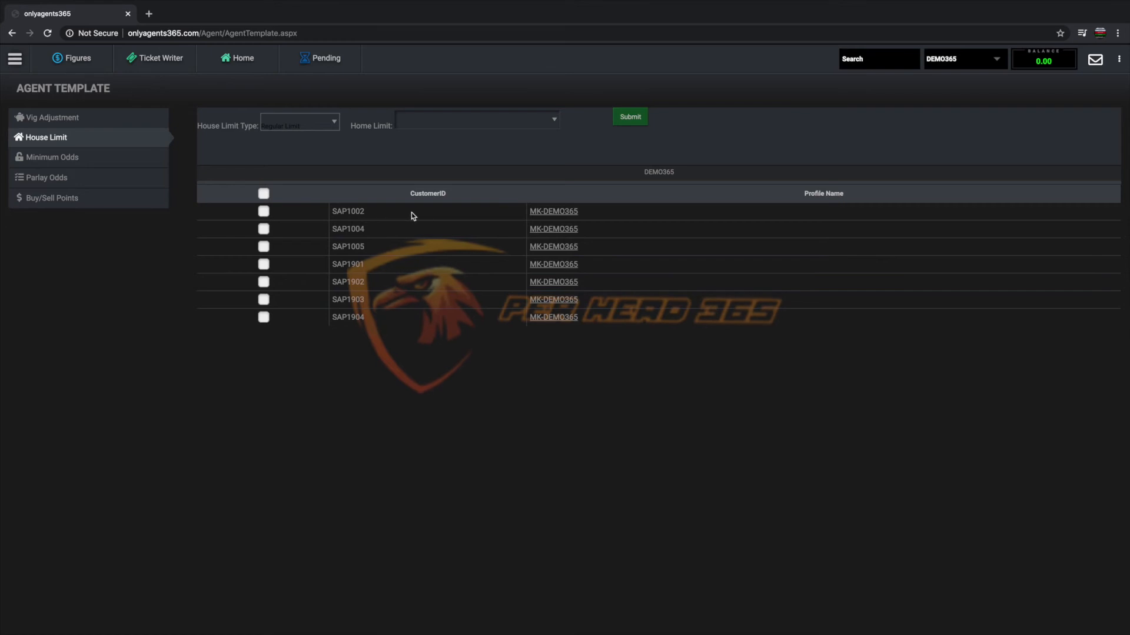
click(535, 230)
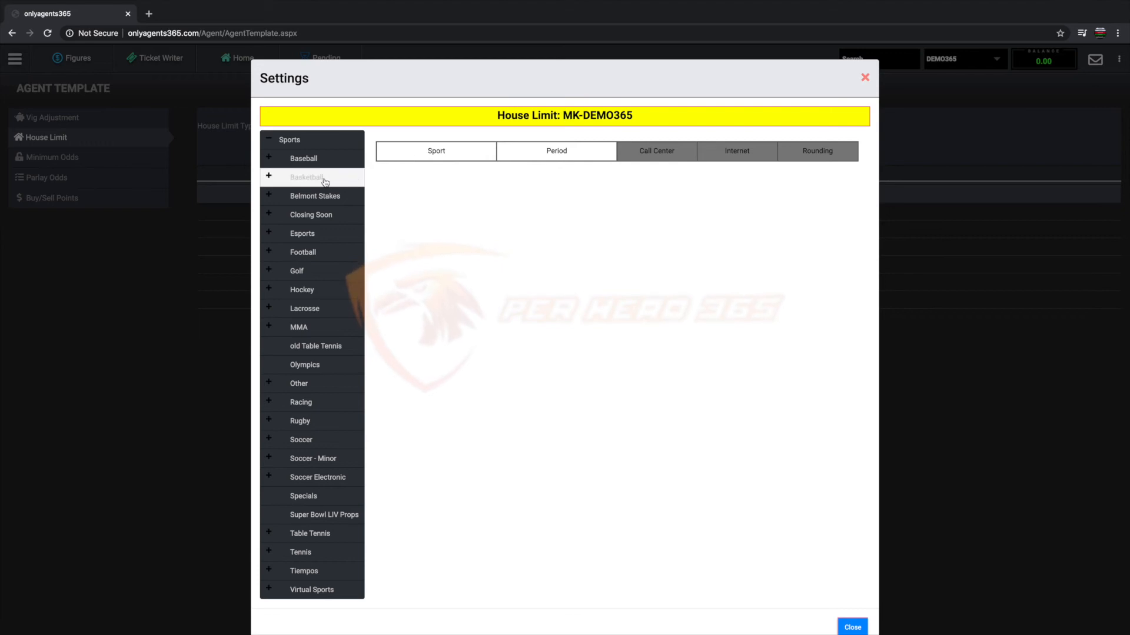
click(269, 252)
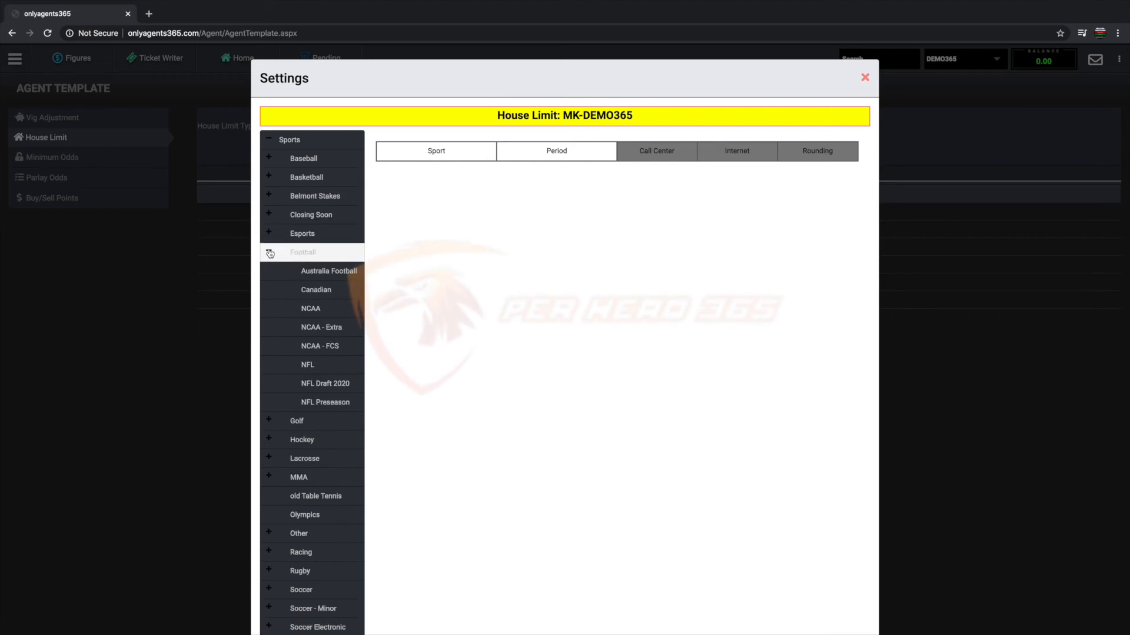
click(313, 365)
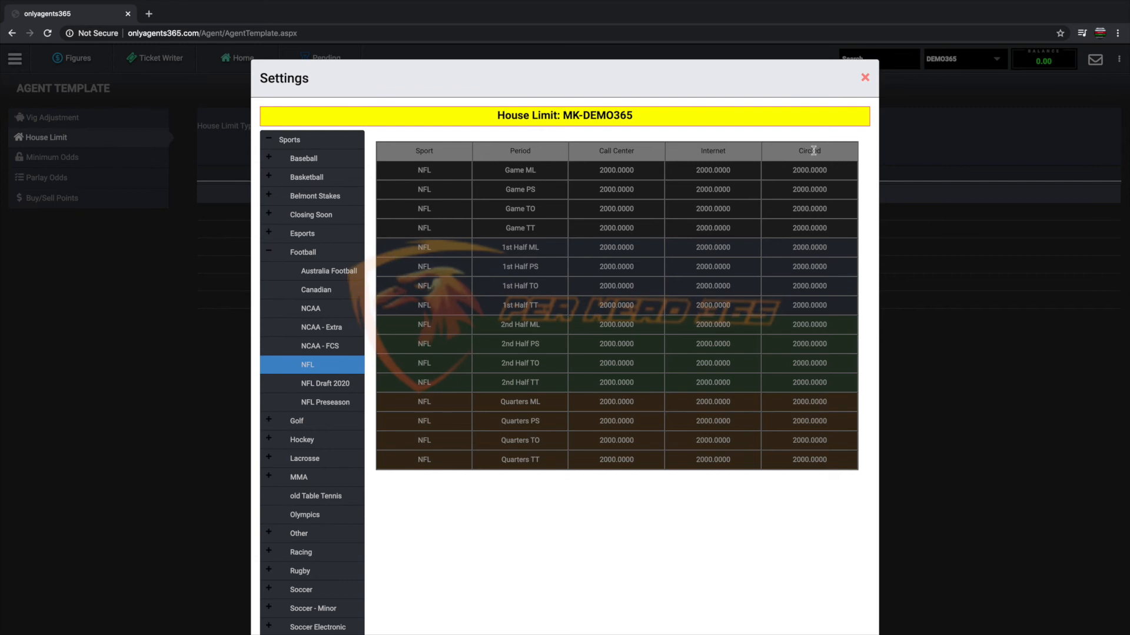
click(865, 79)
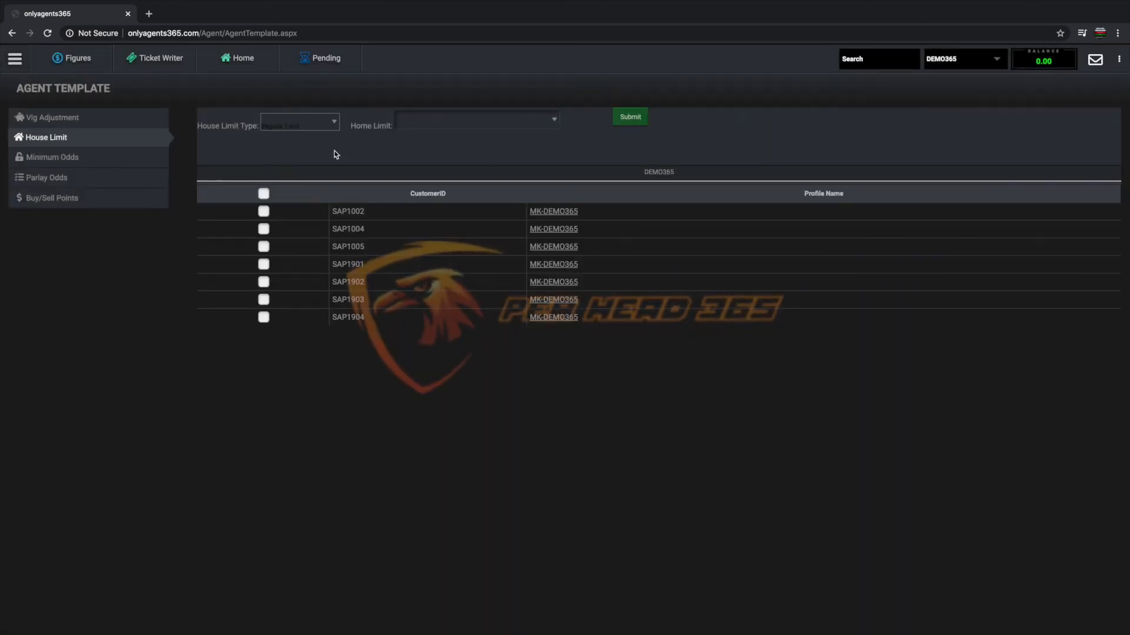
Check the available house limit types, and examine the MLB house limits in the first customer's MK-DEMO365 profile
click(333, 124)
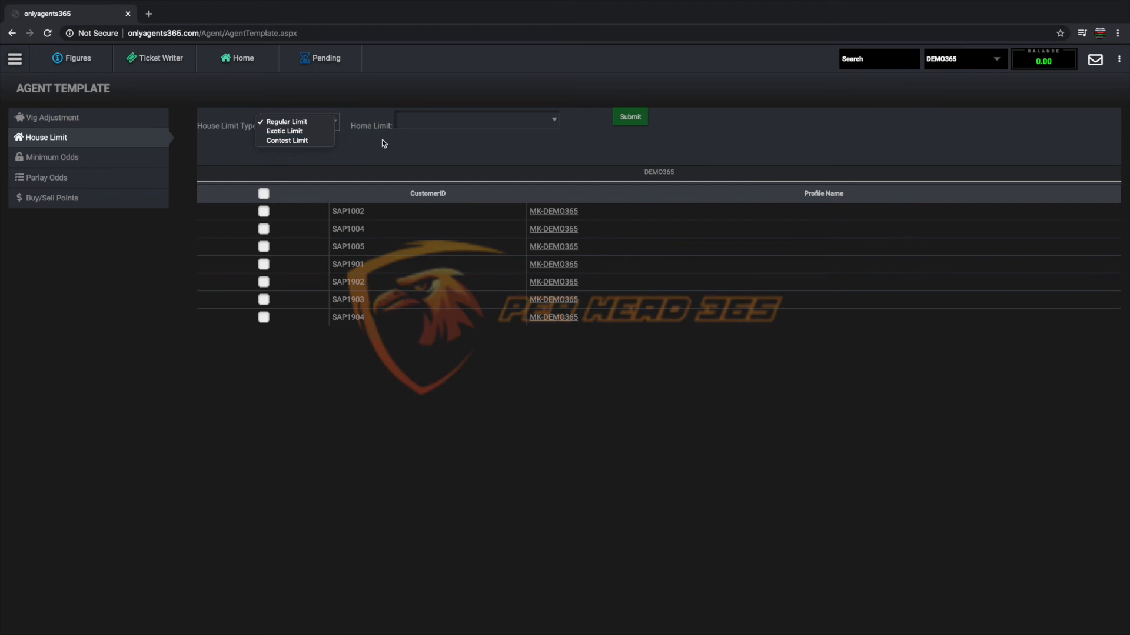
click(458, 157)
click(563, 213)
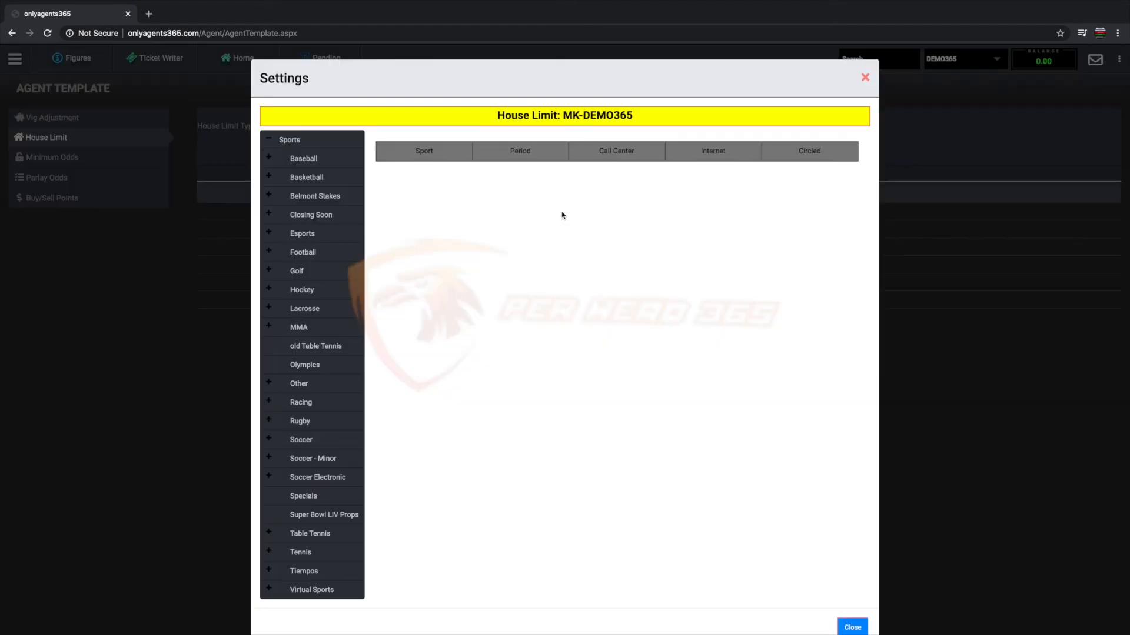
click(269, 159)
click(324, 199)
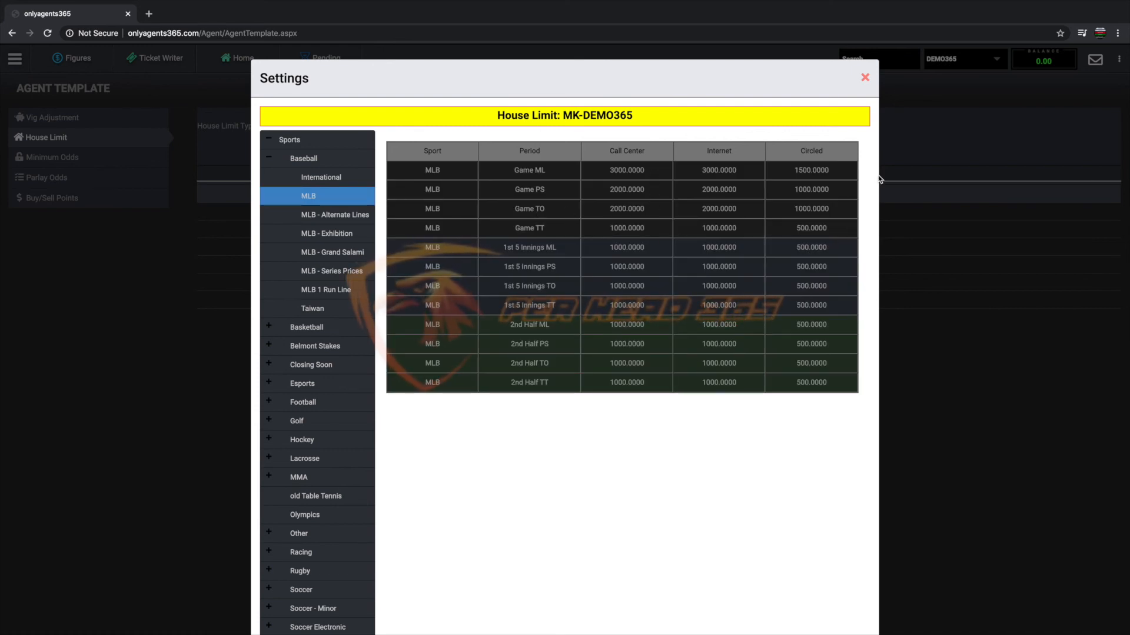
click(865, 79)
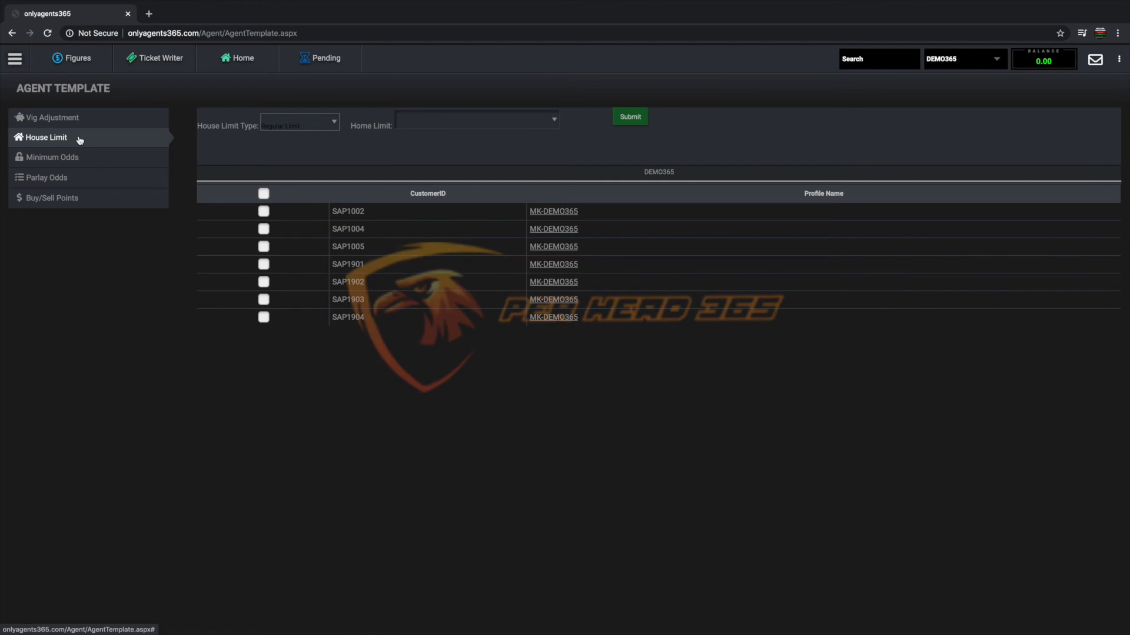
In the player's limit restrictions, set the Straight Early Limit to 100 until 2 hours before post and the Overnight Limit to 500
mouse_move(971, 4)
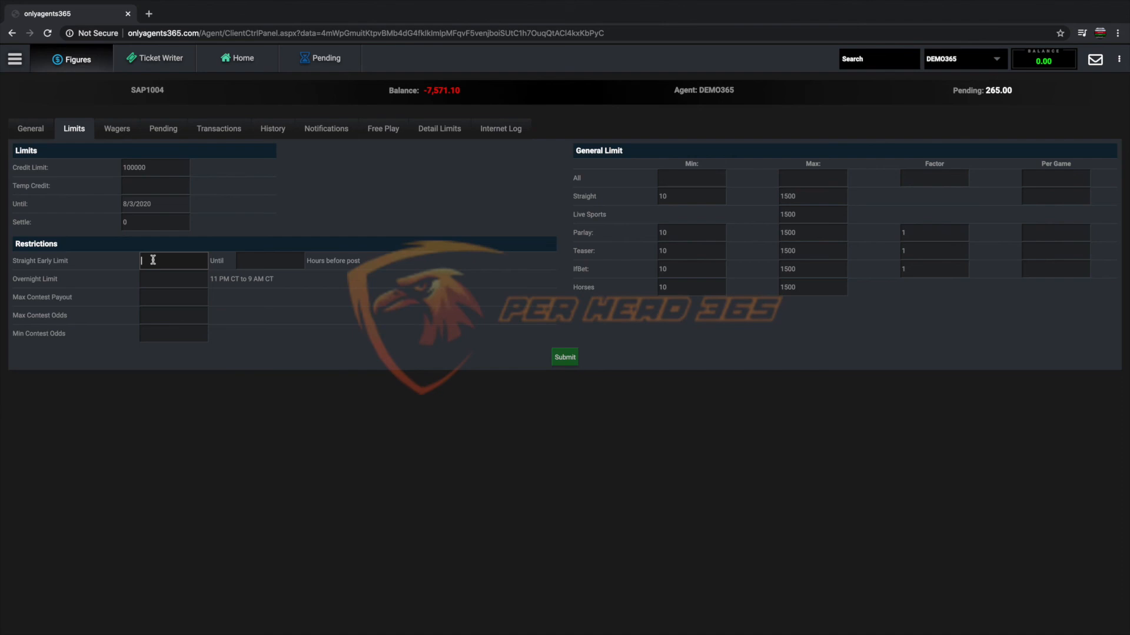
click(250, 263)
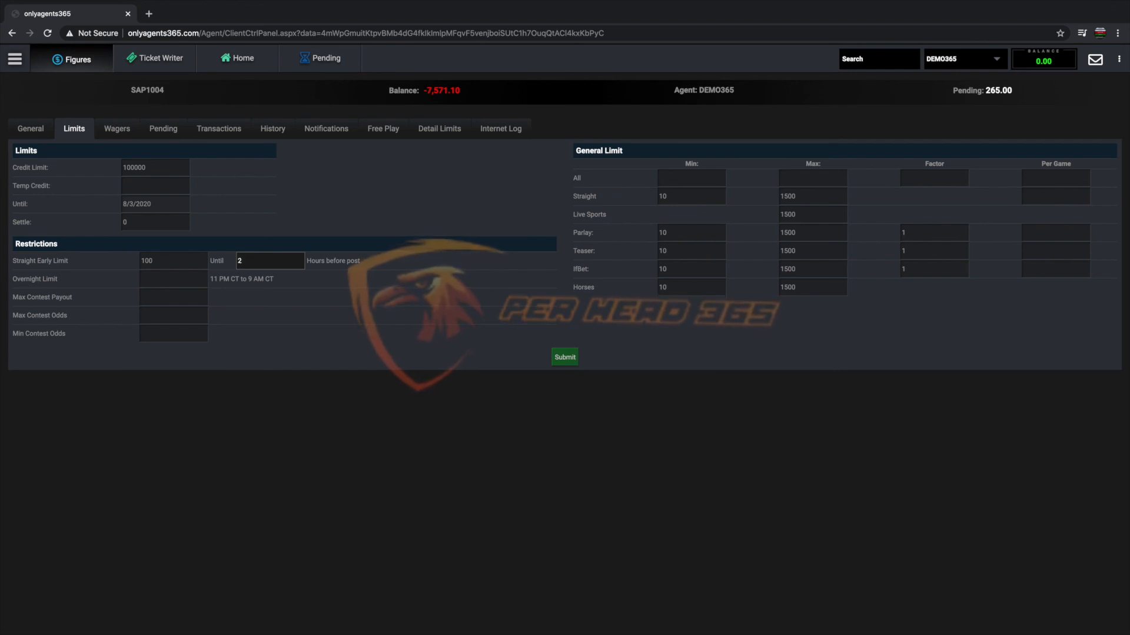
click(190, 277)
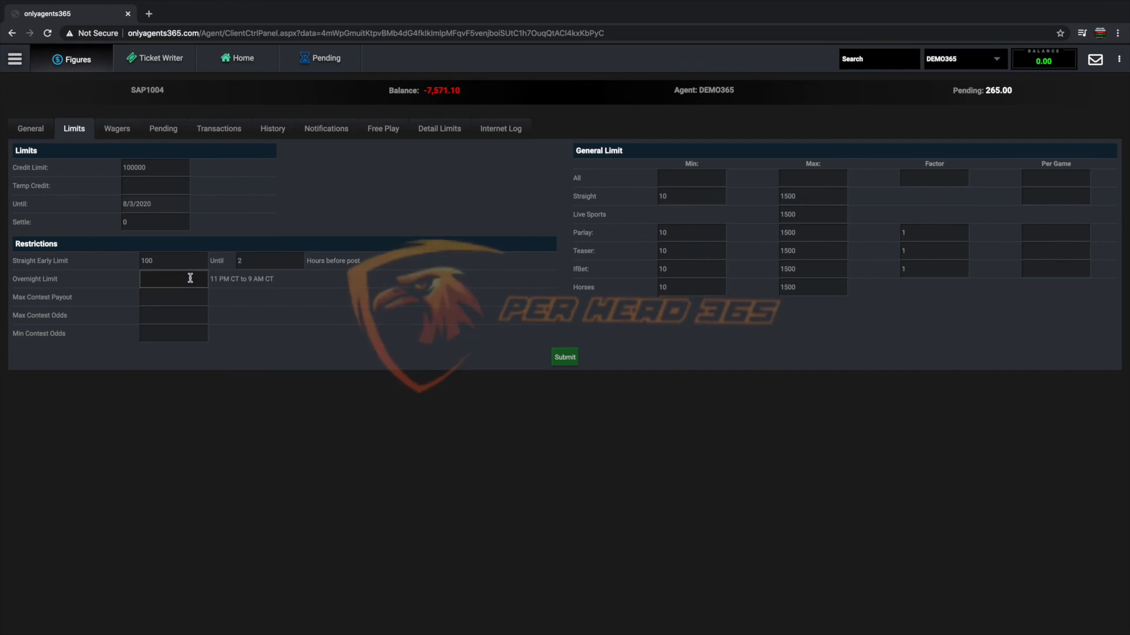
text(500)
Set the player's Max Contest Payout to 500 and Max Contest Odds to 200
click(179, 297)
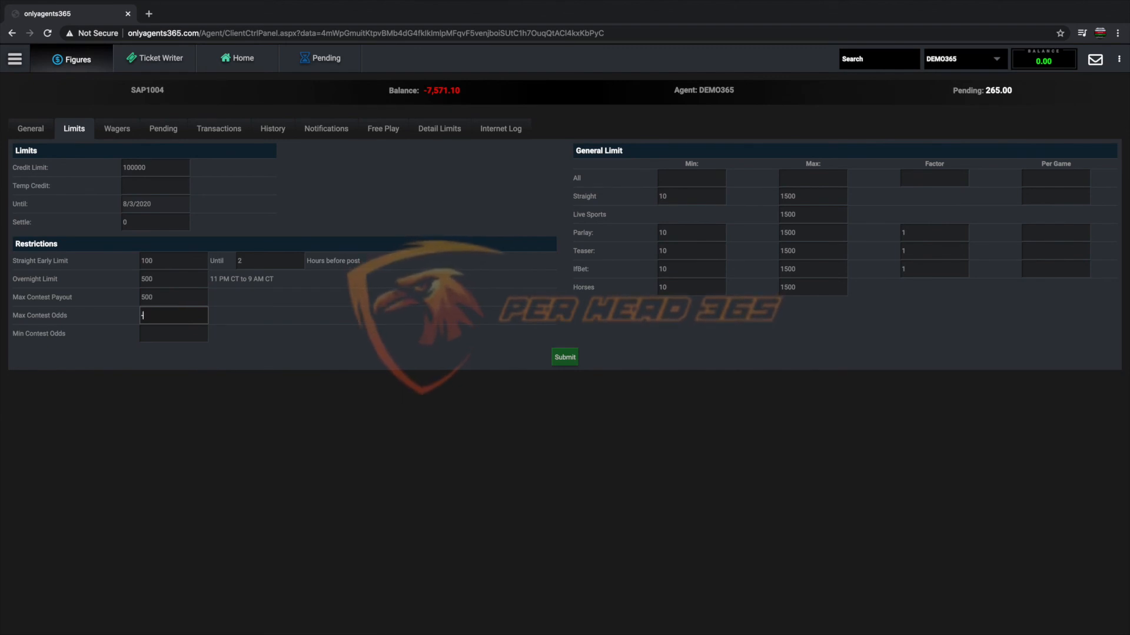
click(175, 332)
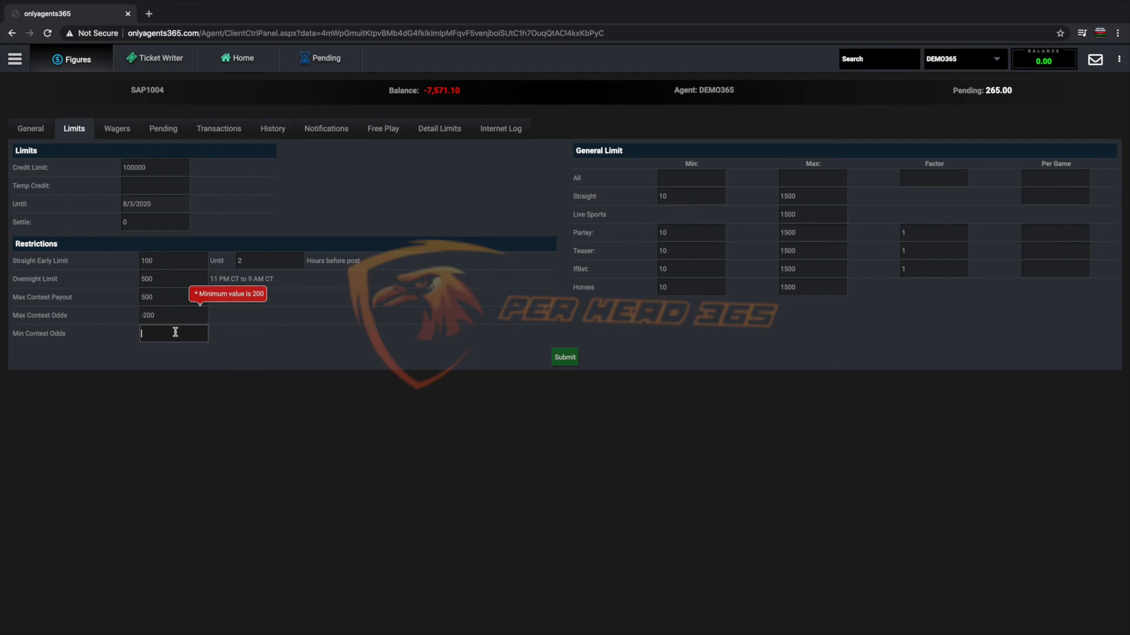
drag(172, 315, 140, 314)
Set the player's Min Contest Odds to -120
click(156, 332)
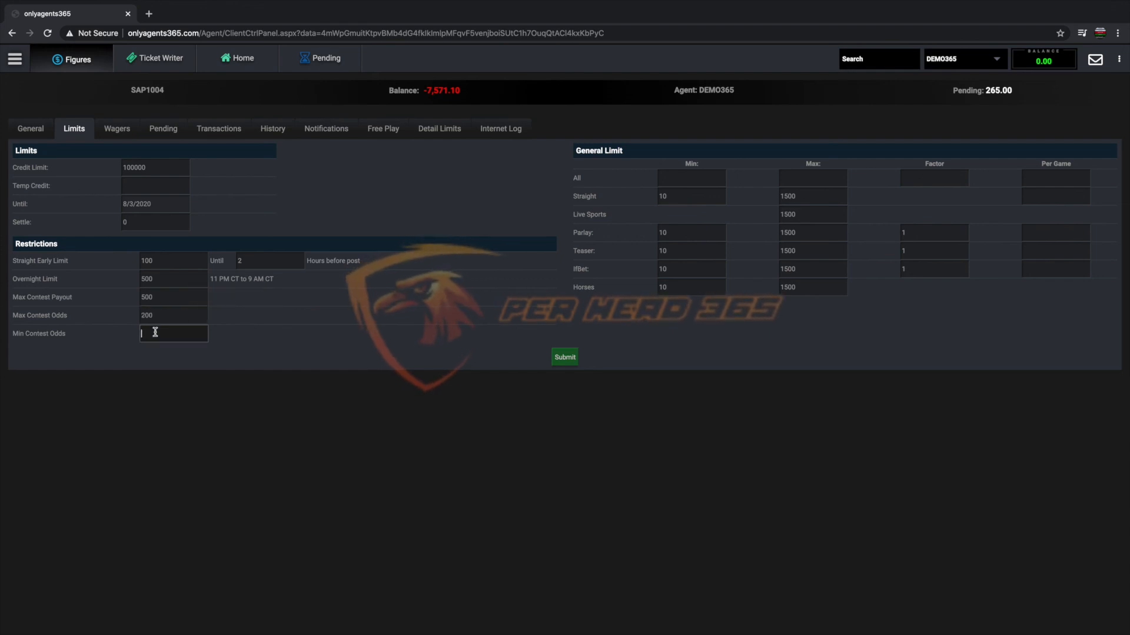
text(100)
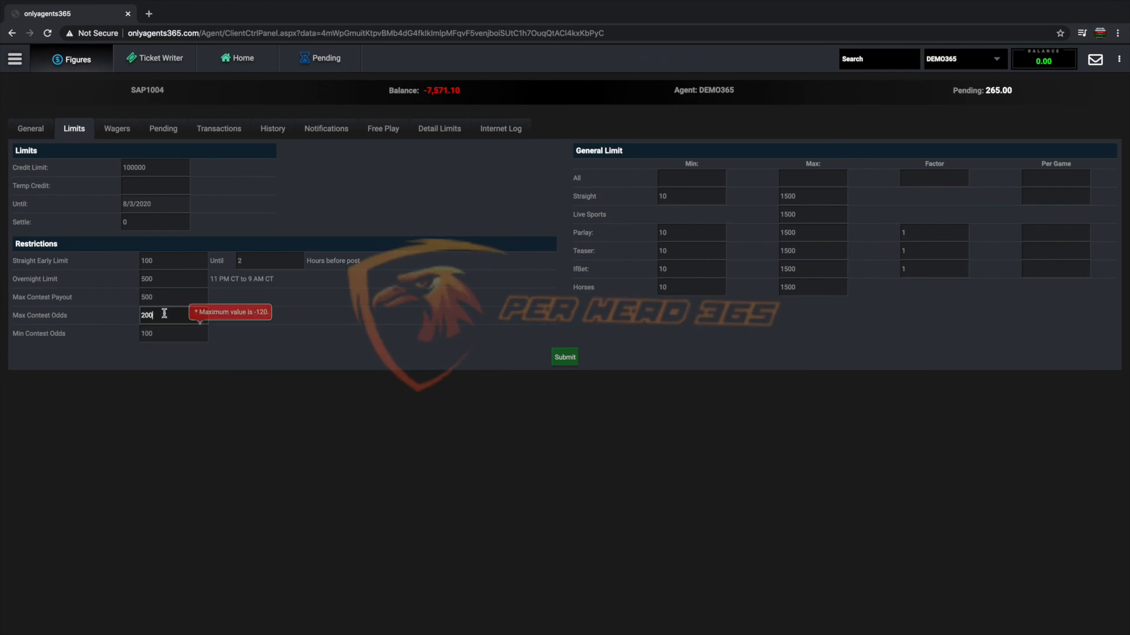
key(BackSpace)
key(BackSpace)
key(BackSpace)
text(-12)
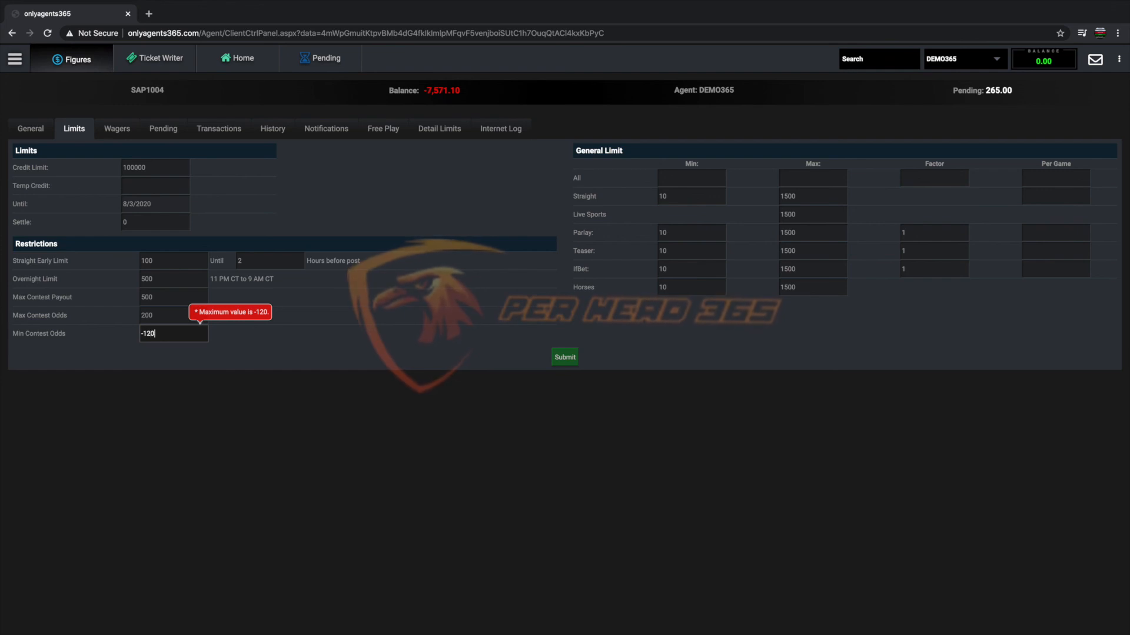
click(241, 347)
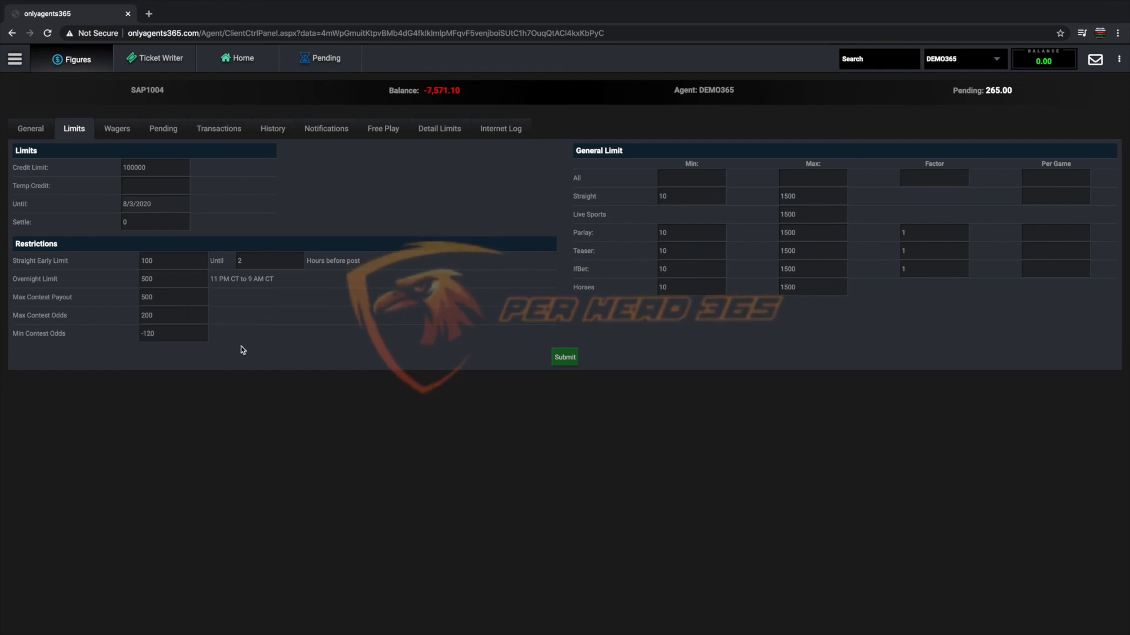